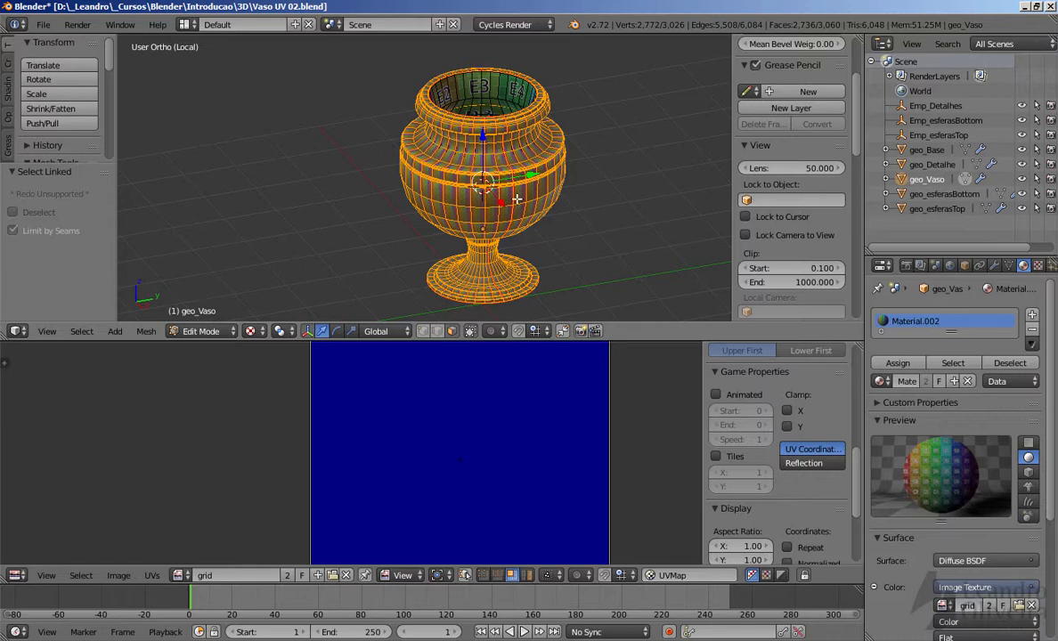
# Unwrap the selected outer faces of the vase with the Angle Based method.
pyautogui.moveTo(495, 250); pyautogui.dragTo(502, 193, button='middle')
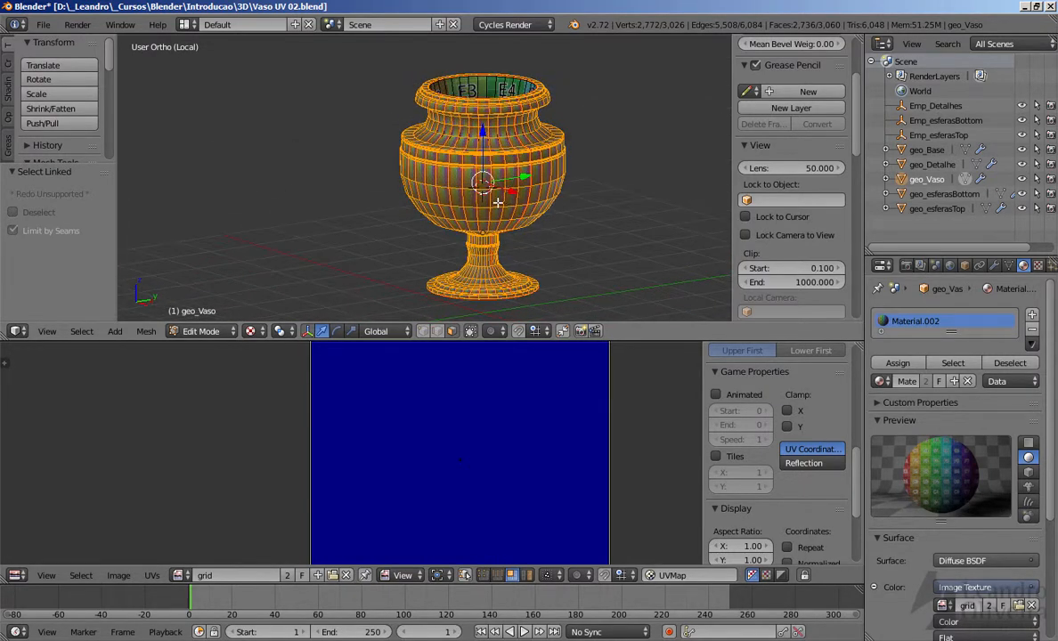
pyautogui.press('u')
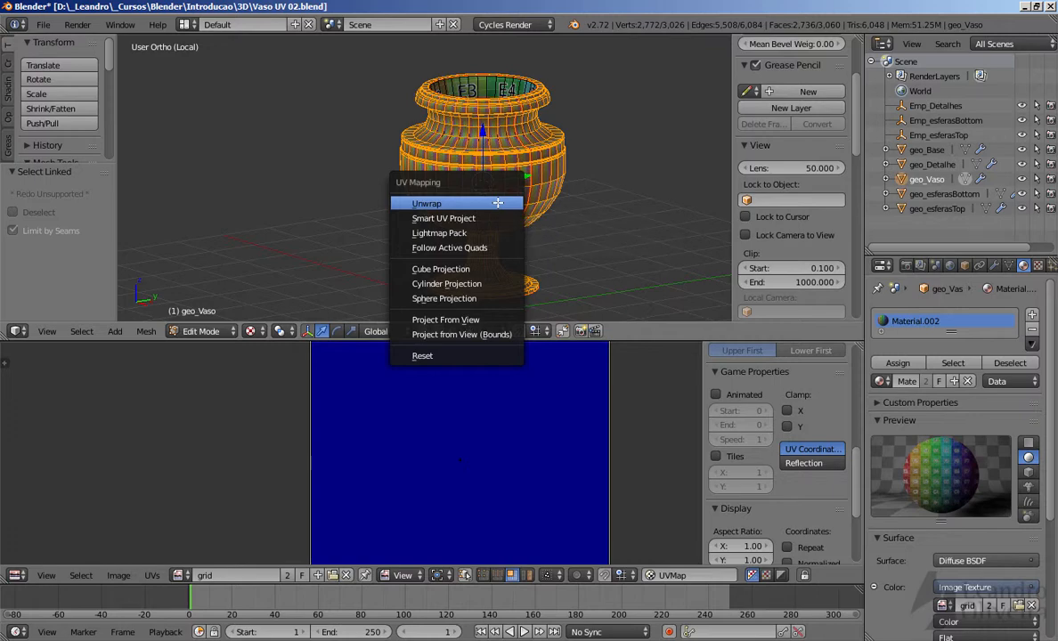
pyautogui.click(498, 203)
pyautogui.scroll(-3, 465, 432)
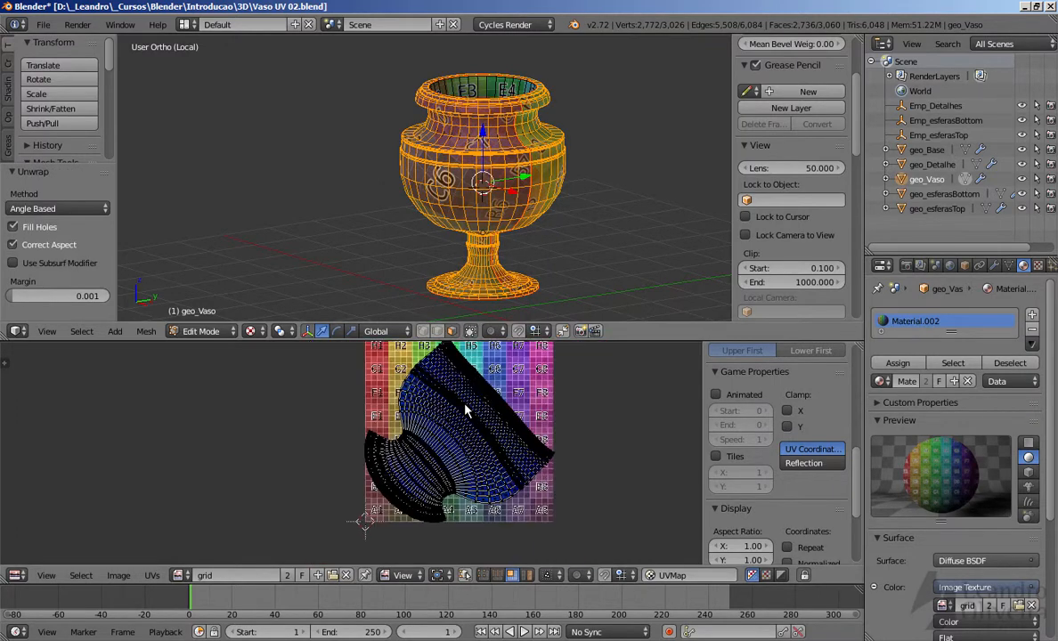
pyautogui.scroll(2, 464, 408)
pyautogui.moveTo(381, 438); pyautogui.dragTo(399, 413, button='middle')
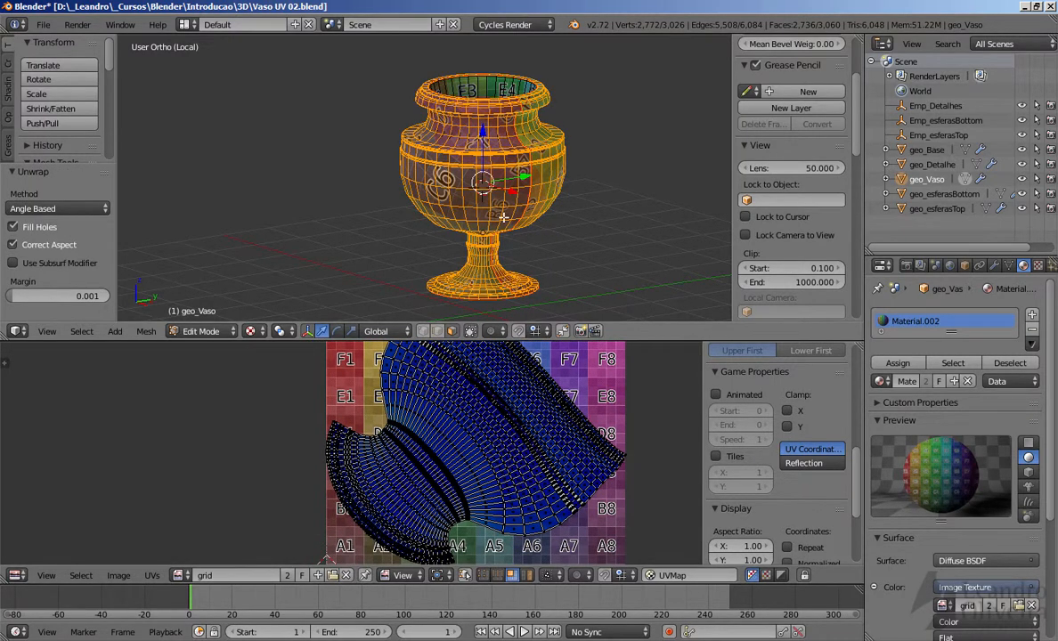
pyautogui.scroll(-2, 472, 391)
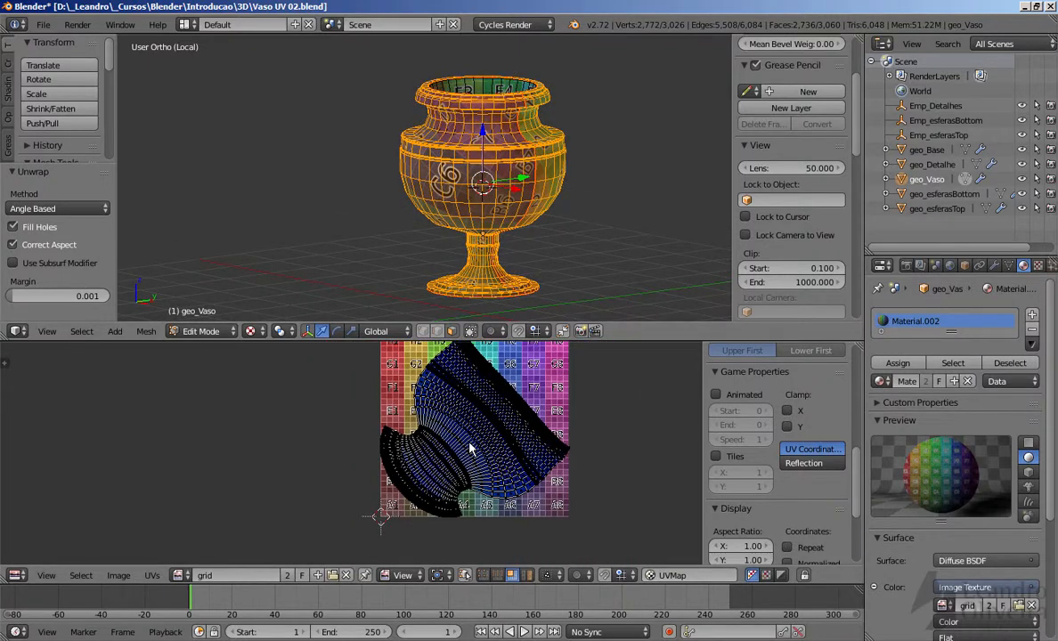
# Select the whole vase UV island and rotate it about -47.87° so it stands upright on the grid image.
pyautogui.press('a')
pyautogui.scroll(3, 488, 428)
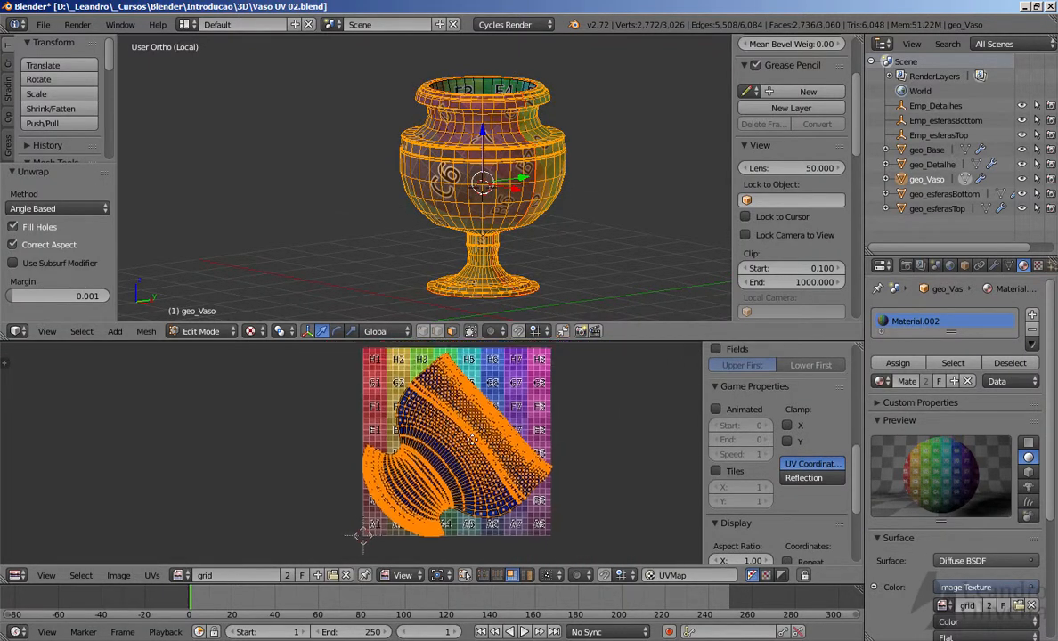
pyautogui.press('r')
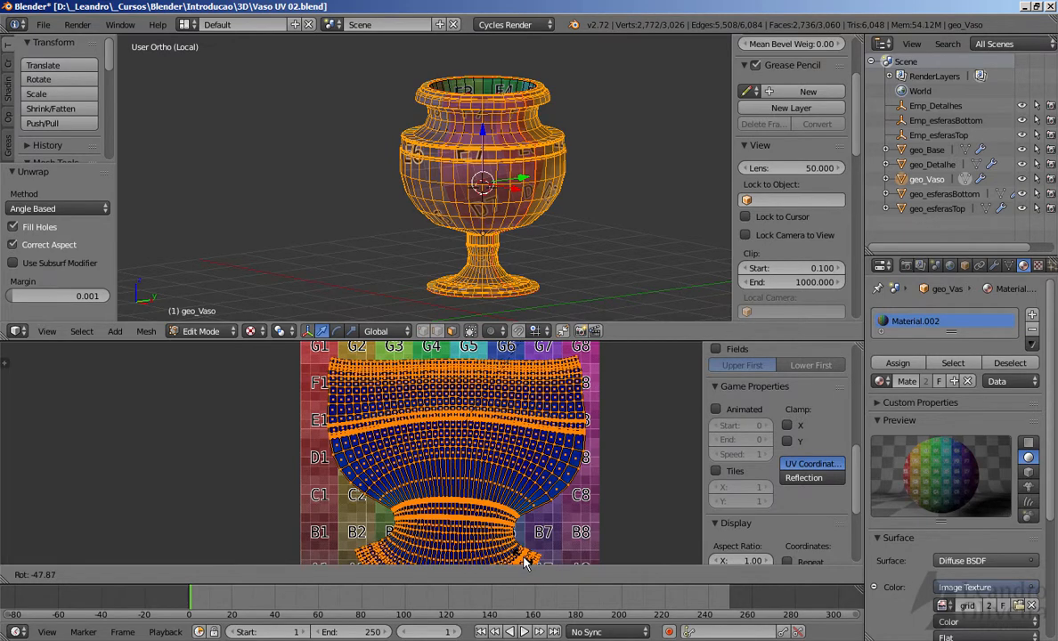
pyautogui.click(524, 561)
pyautogui.scroll(-2, 458, 498)
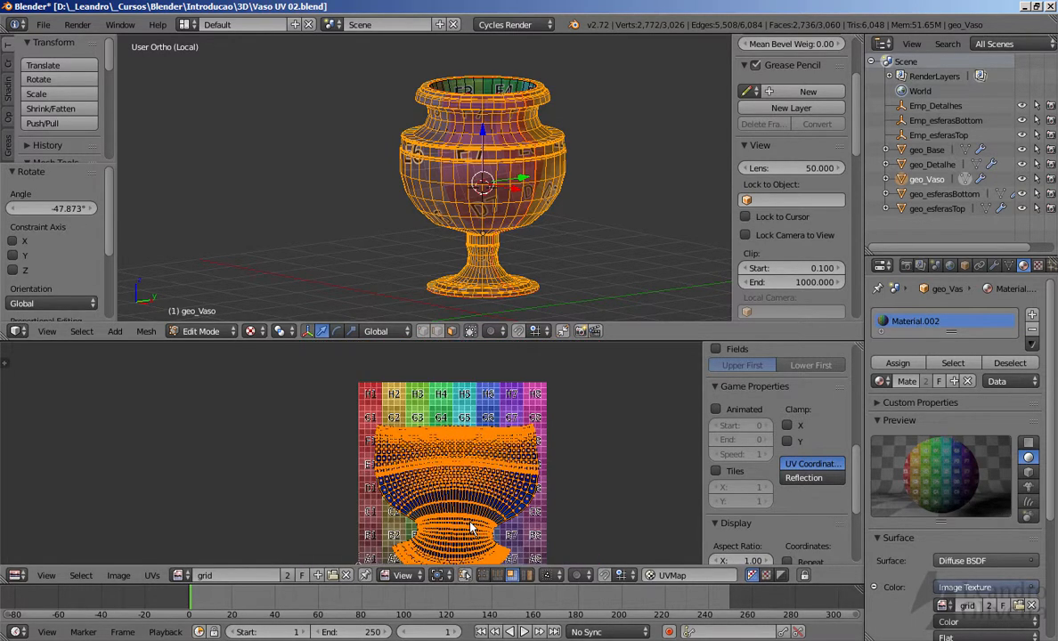
pyautogui.moveTo(460, 479); pyautogui.dragTo(456, 489, button='middle')
# Return the vase to Object Mode and set its subdivision level to 2.
pyautogui.press('Tab')
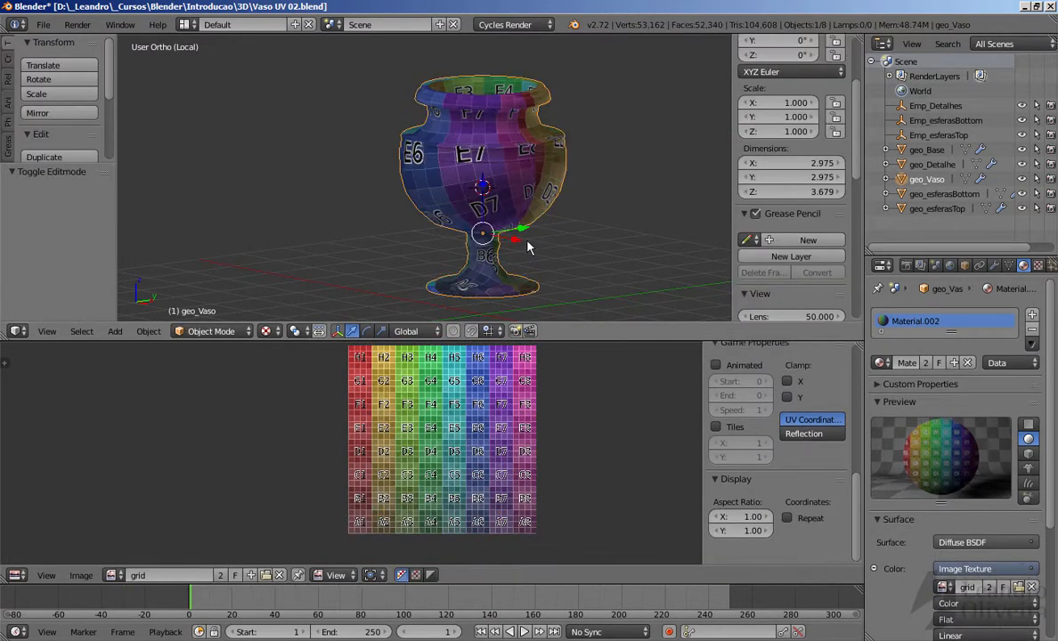
pyautogui.moveTo(525, 239); pyautogui.dragTo(438, 209, button='middle')
pyautogui.scroll(5, 438, 209)
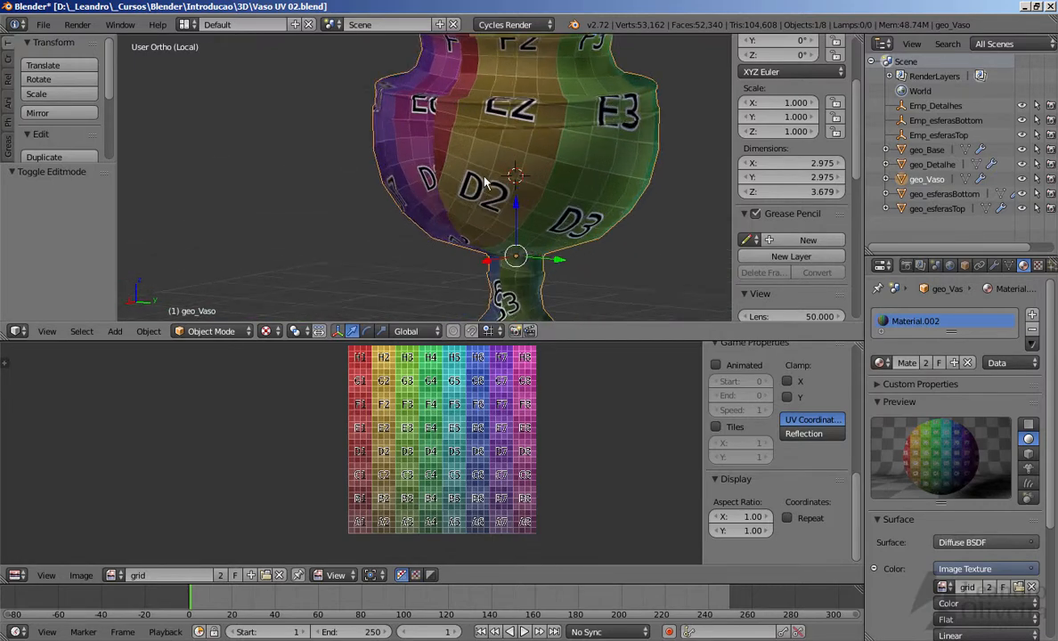
pyautogui.hotkey('ctrl', '2')
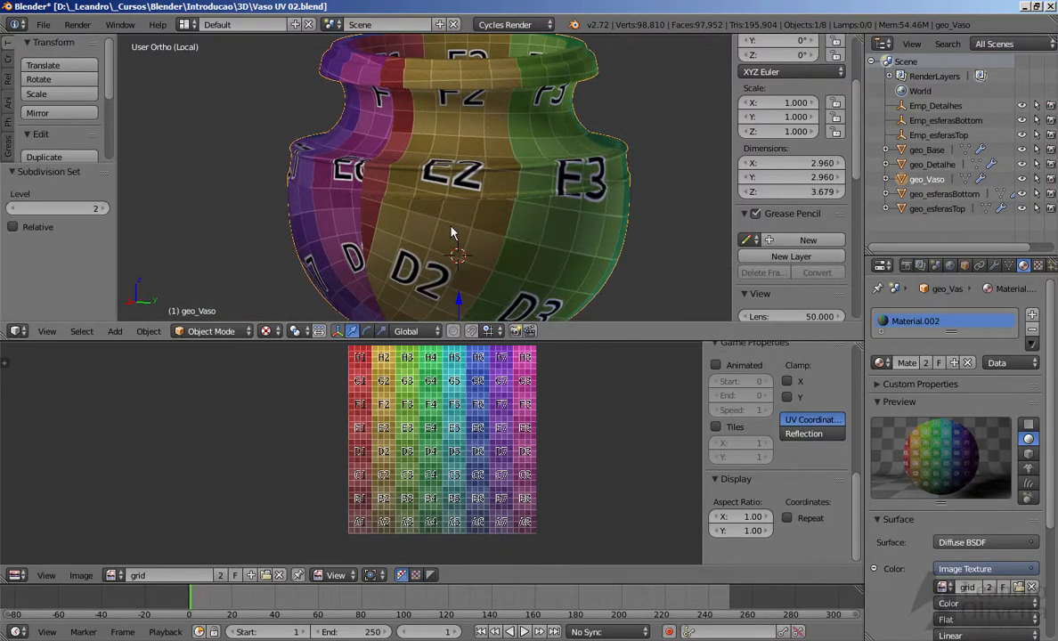
# Examine the grid texture around the vase's neck, body and foot for distortion, especially along the horizontal ridge through E5.
pyautogui.moveTo(472, 211); pyautogui.dragTo(543, 177, button='middle')
pyautogui.scroll(4, 464, 203)
pyautogui.scroll(-3, 504, 192)
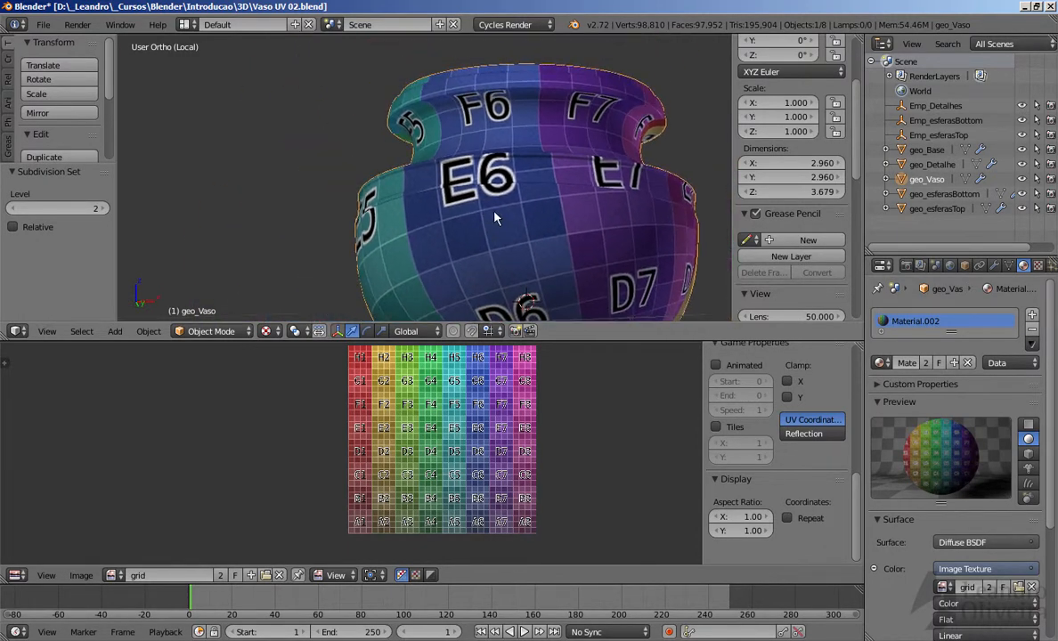
pyautogui.moveTo(496, 218); pyautogui.dragTo(545, 252, button='middle')
pyautogui.scroll(3, 488, 223)
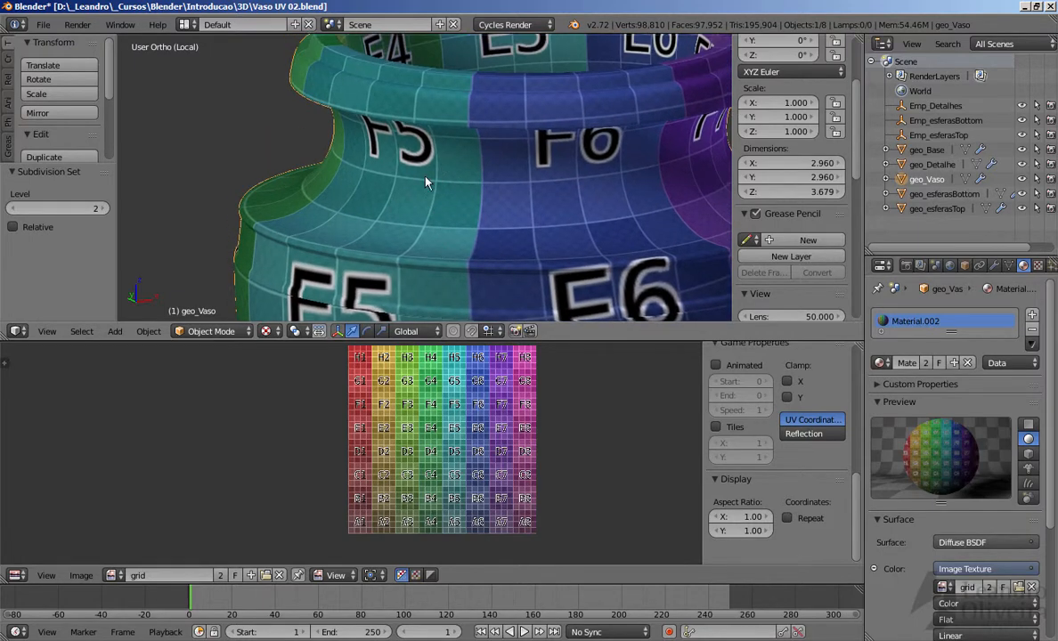
pyautogui.moveTo(425, 183); pyautogui.dragTo(458, 132, button='middle')
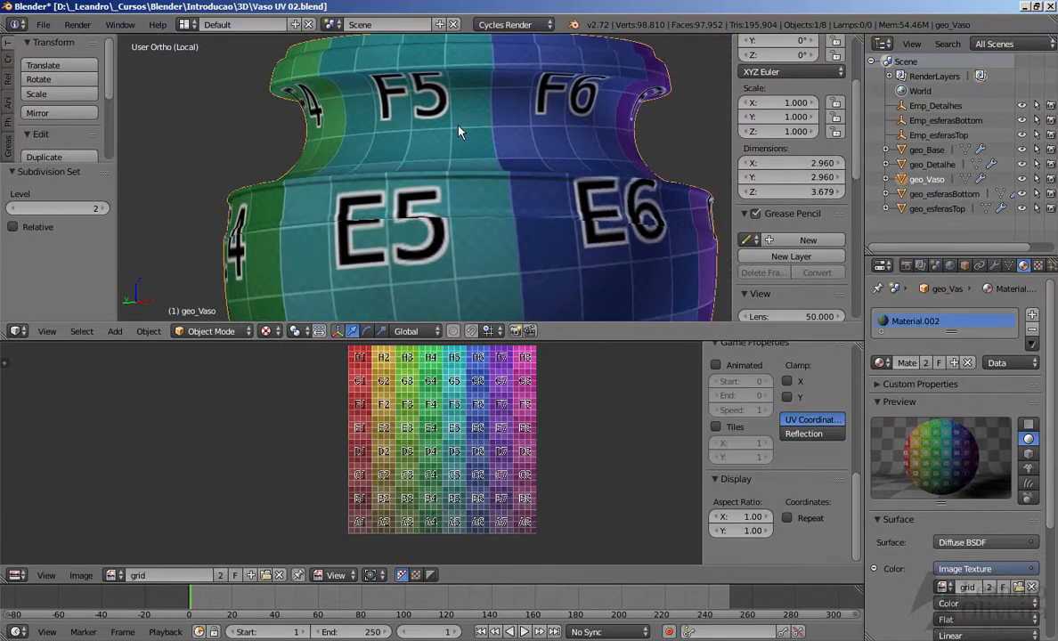
pyautogui.moveTo(479, 223); pyautogui.dragTo(424, 141, button='middle')
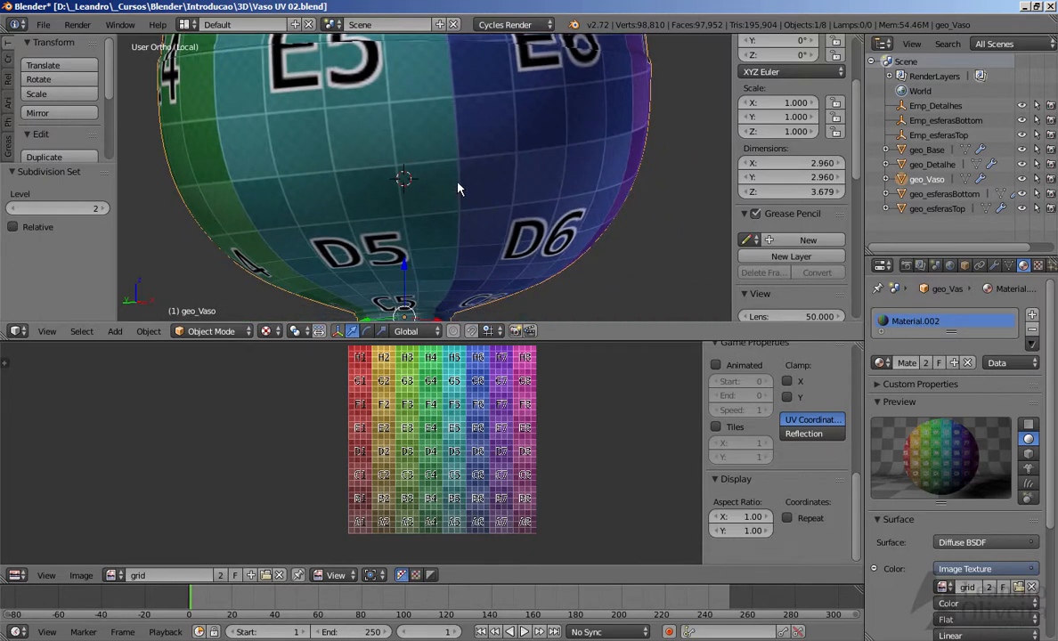
pyautogui.moveTo(458, 188); pyautogui.dragTo(410, 136, button='middle')
pyautogui.scroll(10, 489, 249)
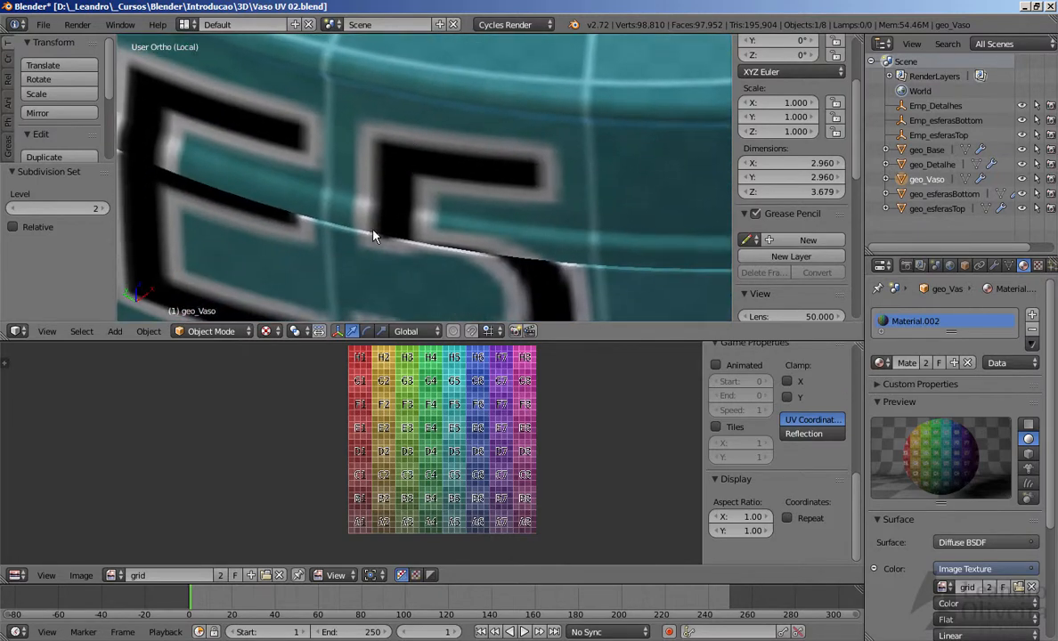
pyautogui.moveTo(467, 251); pyautogui.dragTo(353, 7, button='middle')
pyautogui.moveTo(368, 178); pyautogui.dragTo(299, 180, button='middle')
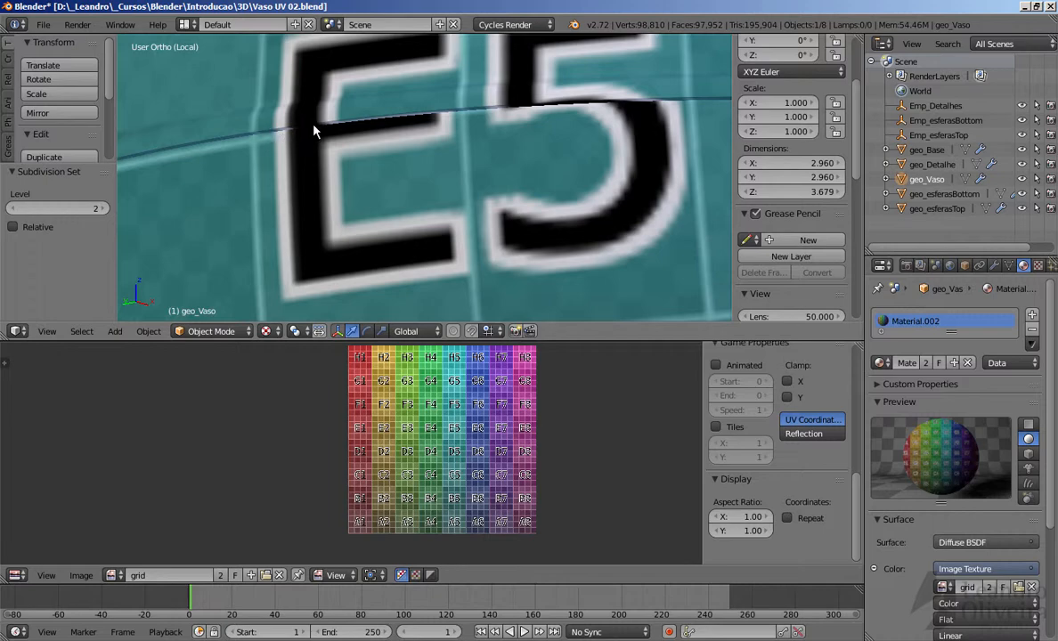
pyautogui.scroll(-8, 516, 131)
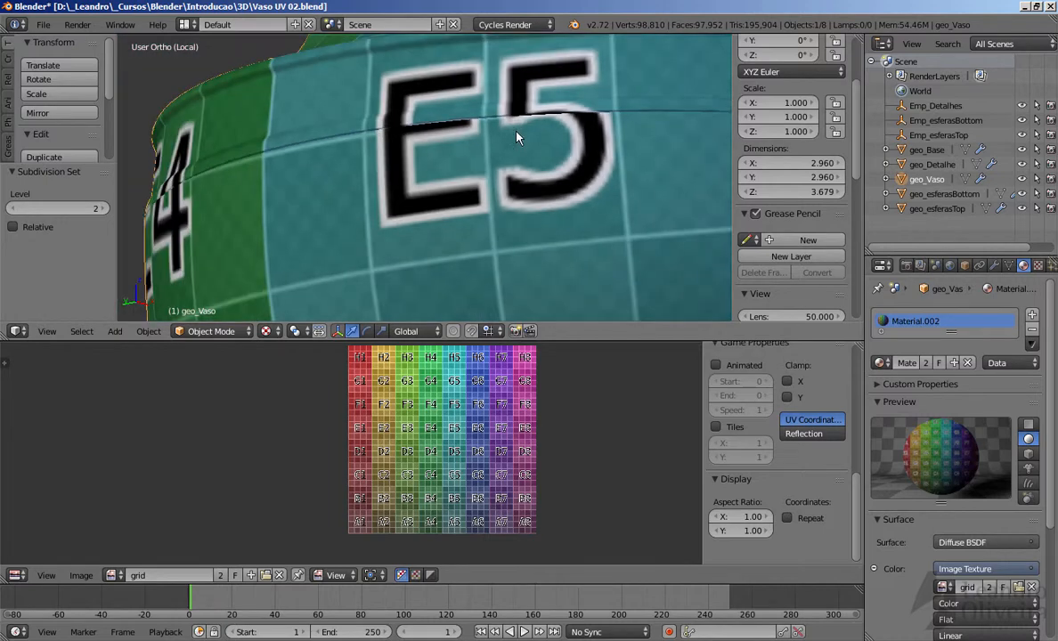
pyautogui.keyDown('shift'); pyautogui.moveTo(560, 230); pyautogui.dragTo(416, 182, button='middle'); pyautogui.keyUp('shift')
pyautogui.scroll(4, 436, 93)
pyautogui.moveTo(435, 93); pyautogui.dragTo(506, 201, button='middle')
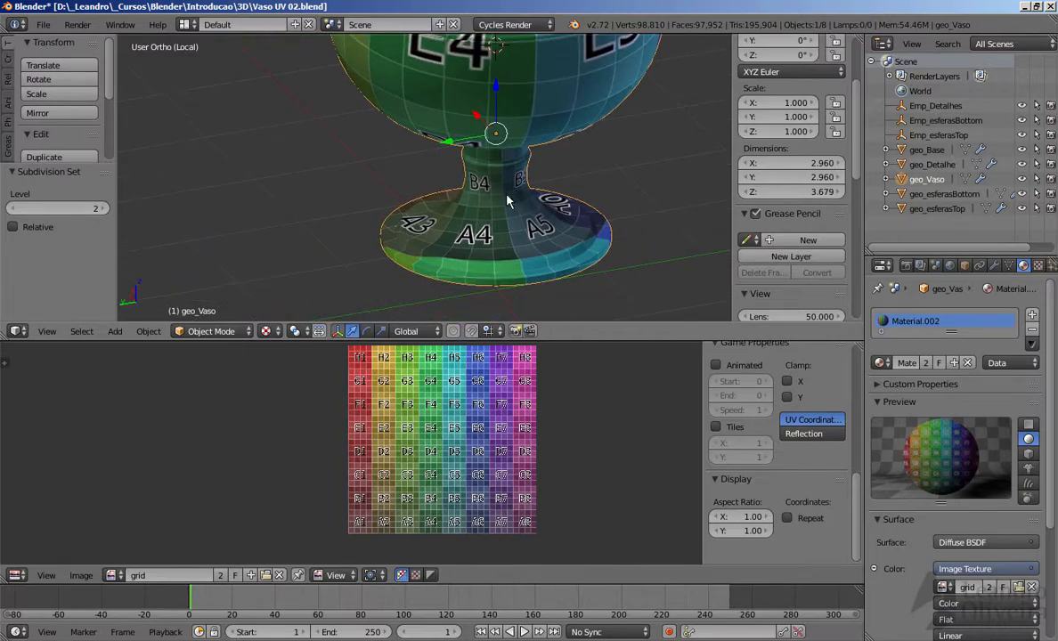
# Return to Edit Mode and examine the unwrapped UV island's edge loops at the stem, foot and upper body.
pyautogui.press('Tab')
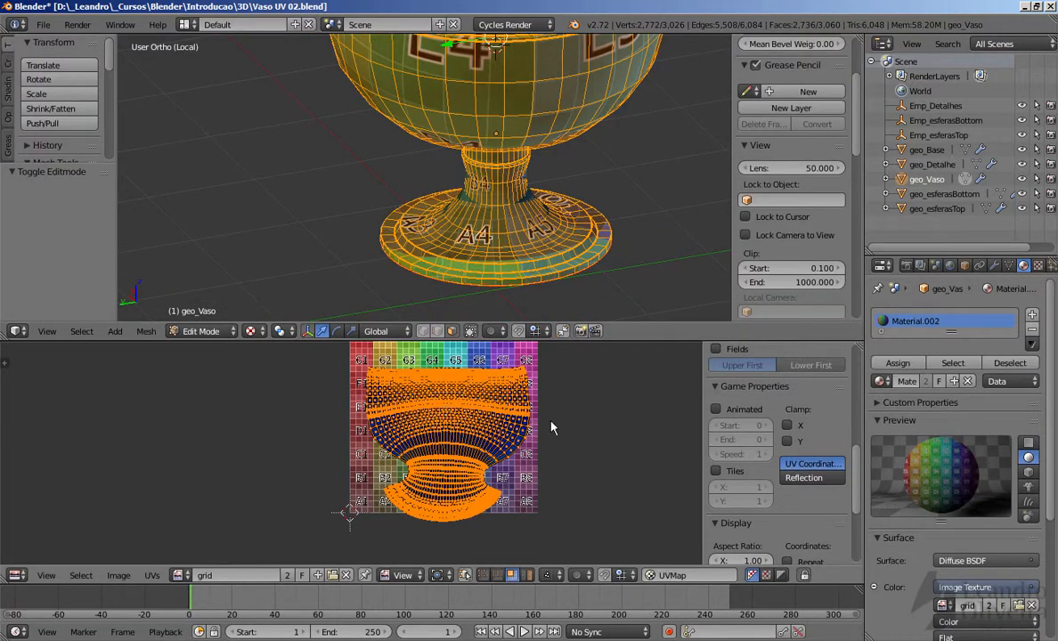
pyautogui.scroll(6, 552, 428)
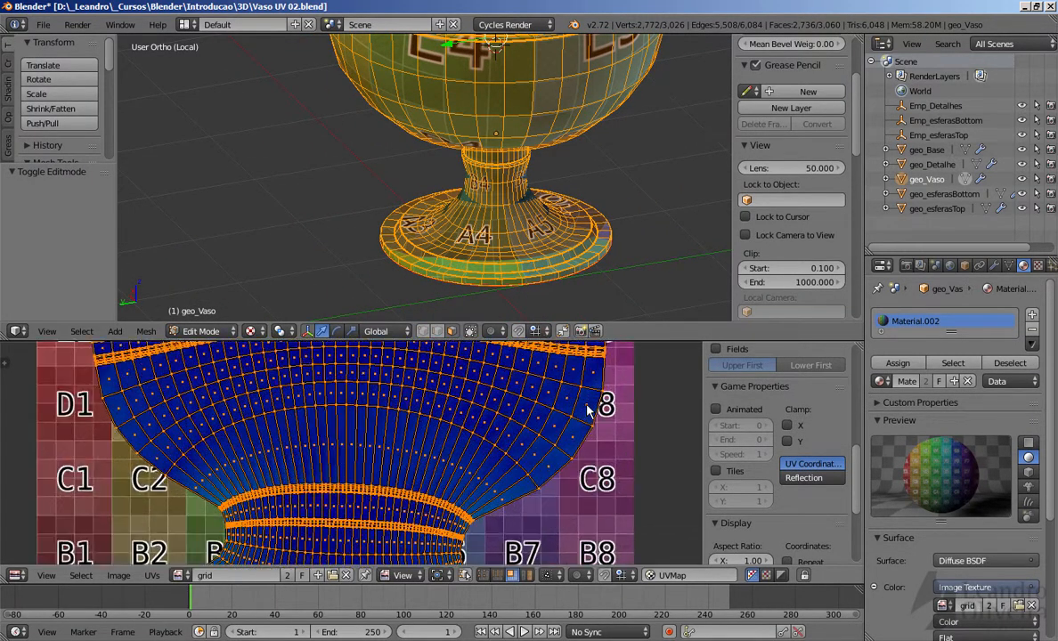
pyautogui.scroll(4, 587, 409)
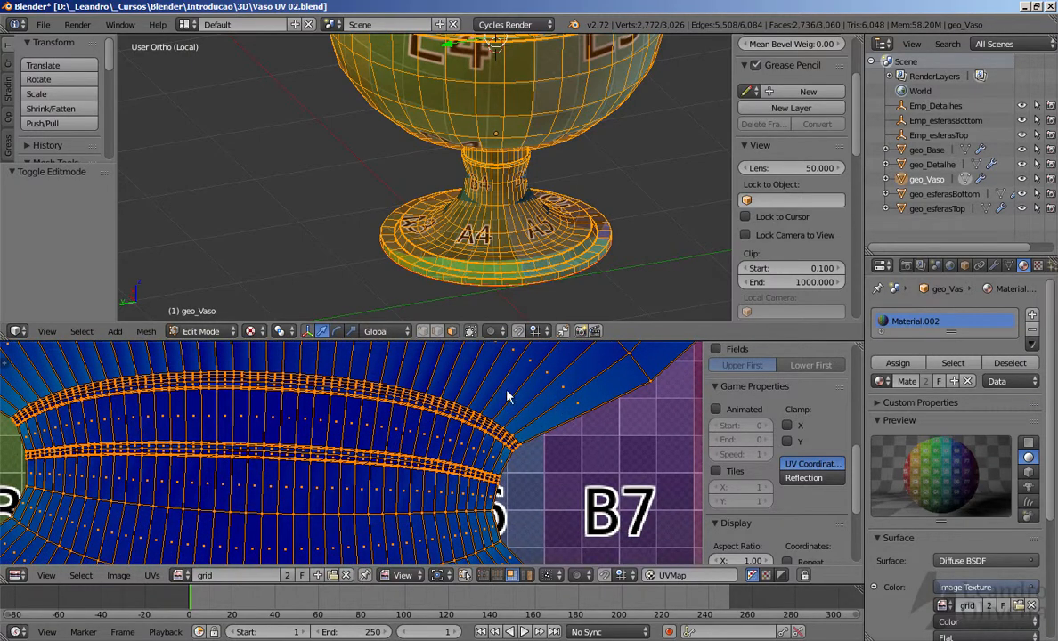
pyautogui.moveTo(356, 457); pyautogui.dragTo(596, 458, button='middle')
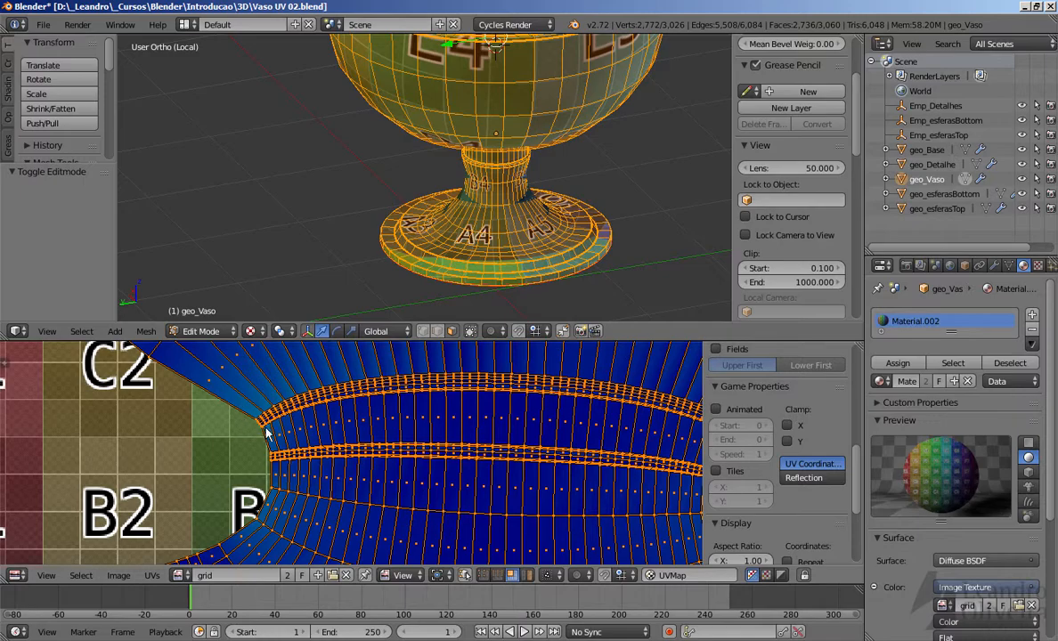
pyautogui.scroll(-2, 364, 461)
pyautogui.moveTo(364, 461); pyautogui.dragTo(392, 347, button='middle')
pyautogui.scroll(8, 343, 403)
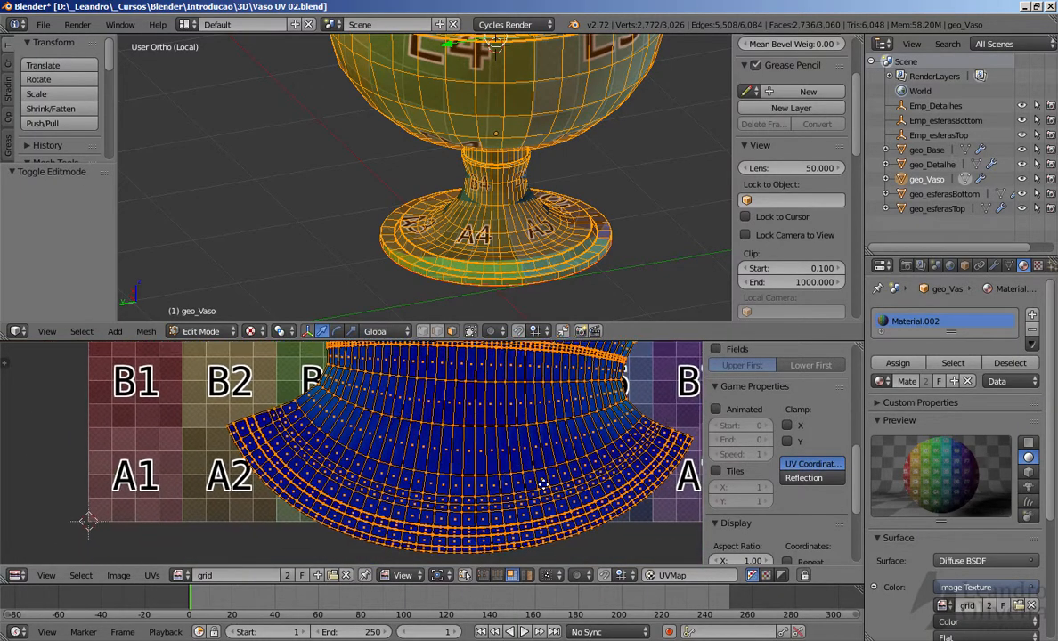
pyautogui.scroll(3, 430, 478)
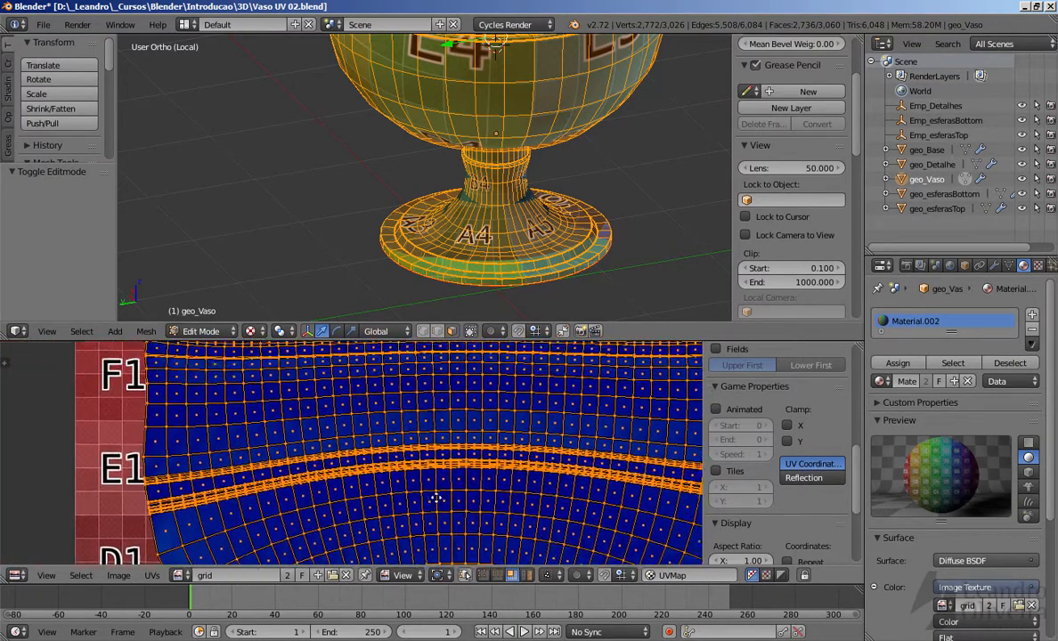
pyautogui.scroll(3, 467, 455)
pyautogui.scroll(-6, 359, 440)
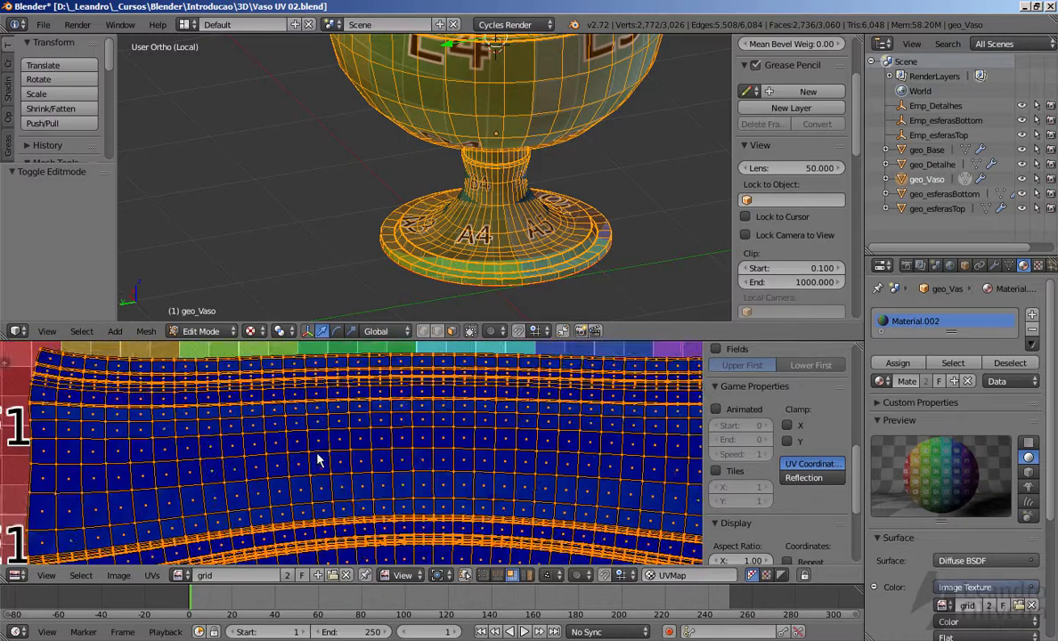
pyautogui.scroll(-3, 414, 408)
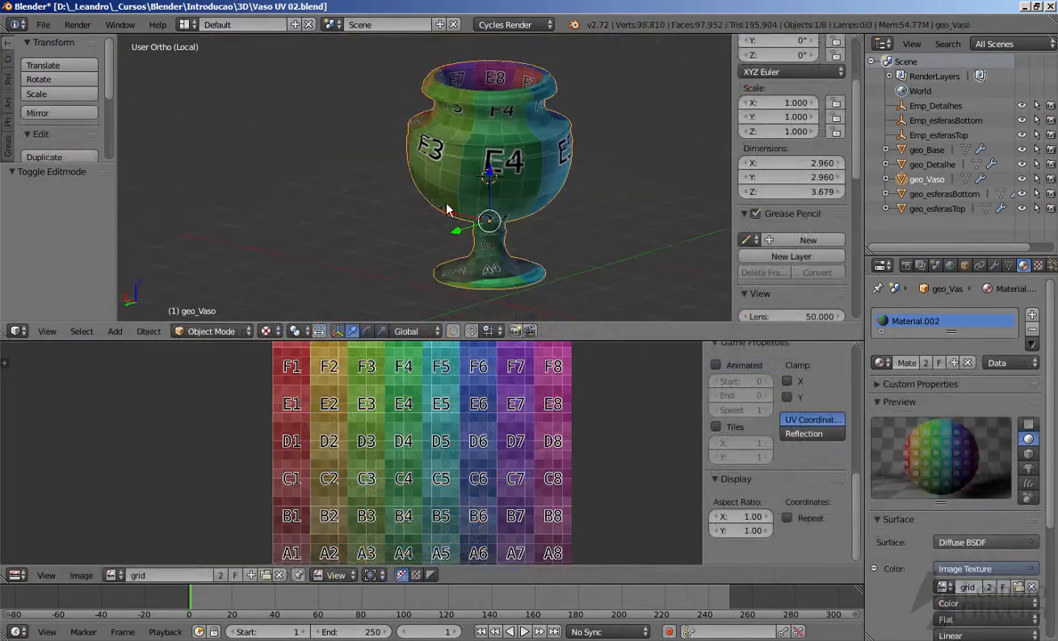
# Inspect the underside of the vase's foot, and select the entire mesh in Edit Mode to show all UV islands.
pyautogui.scroll(3, 454, 205)
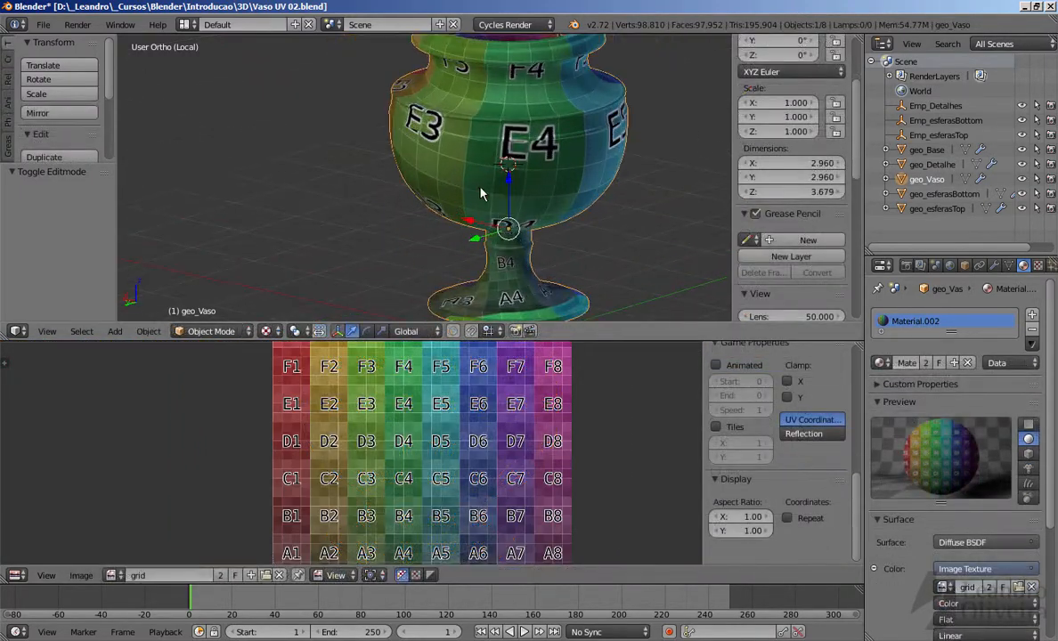
pyautogui.moveTo(484, 190); pyautogui.dragTo(441, 172, button='middle')
pyautogui.scroll(2, 440, 172)
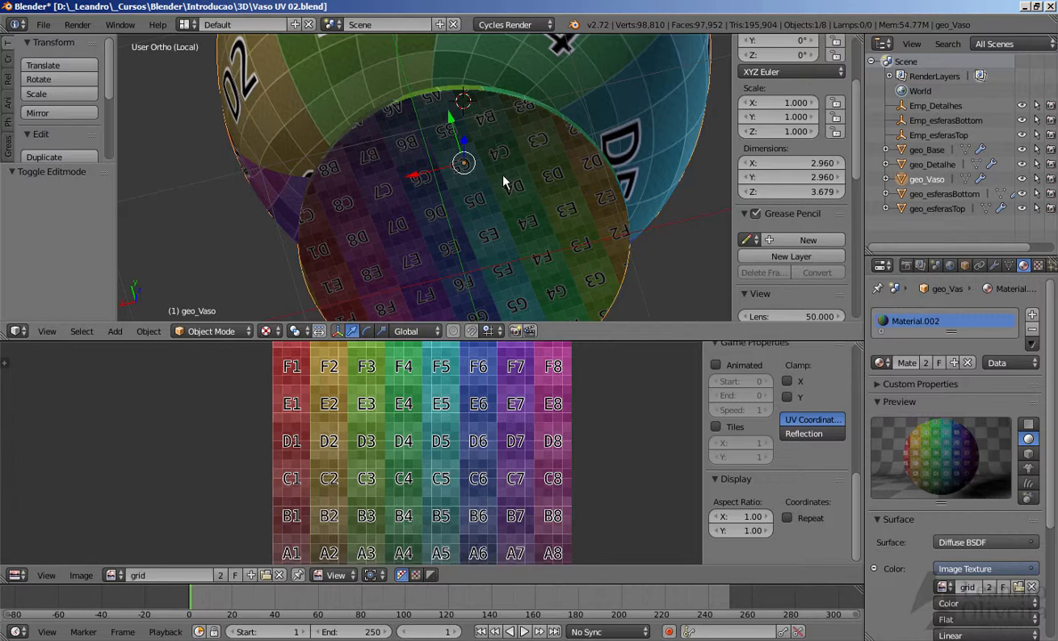
pyautogui.moveTo(503, 183); pyautogui.dragTo(453, 172, button='middle')
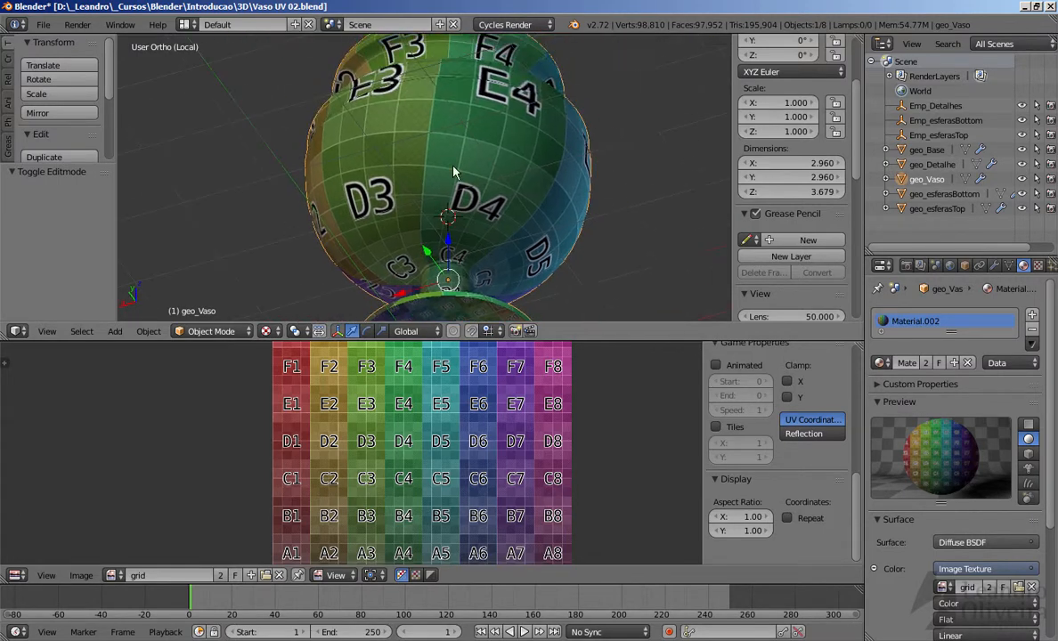
pyautogui.moveTo(512, 219); pyautogui.dragTo(463, 229, button='middle')
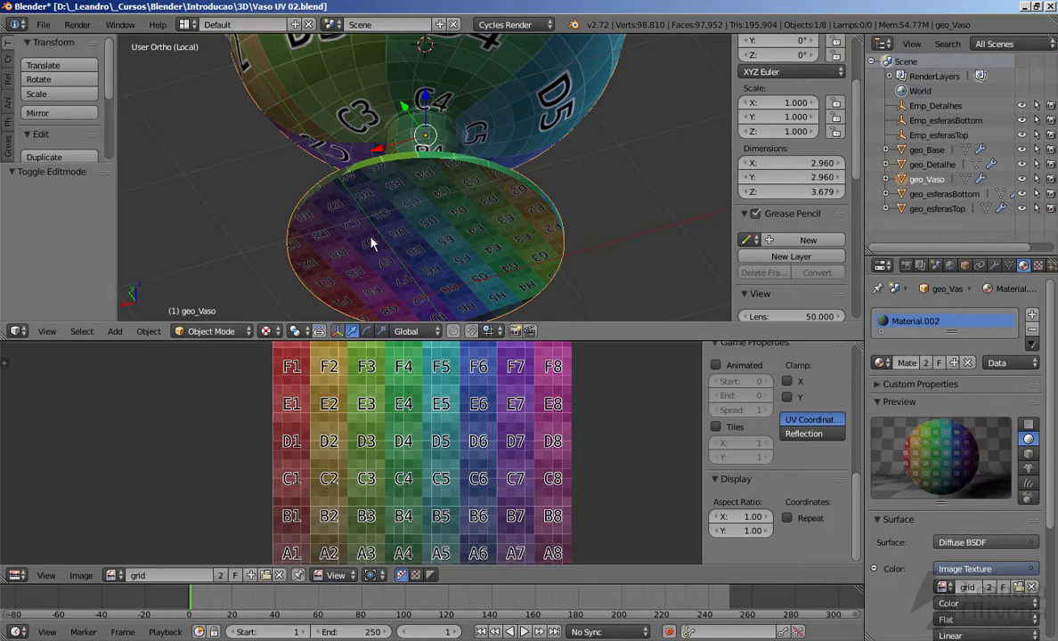
pyautogui.press('Tab')
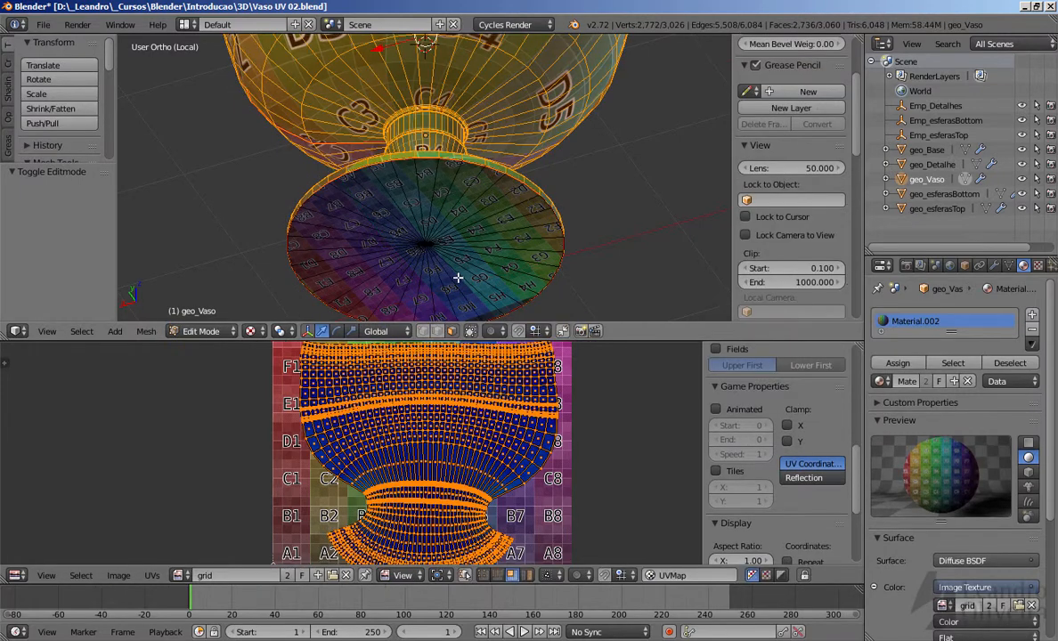
pyautogui.press('a')
pyautogui.press('a')
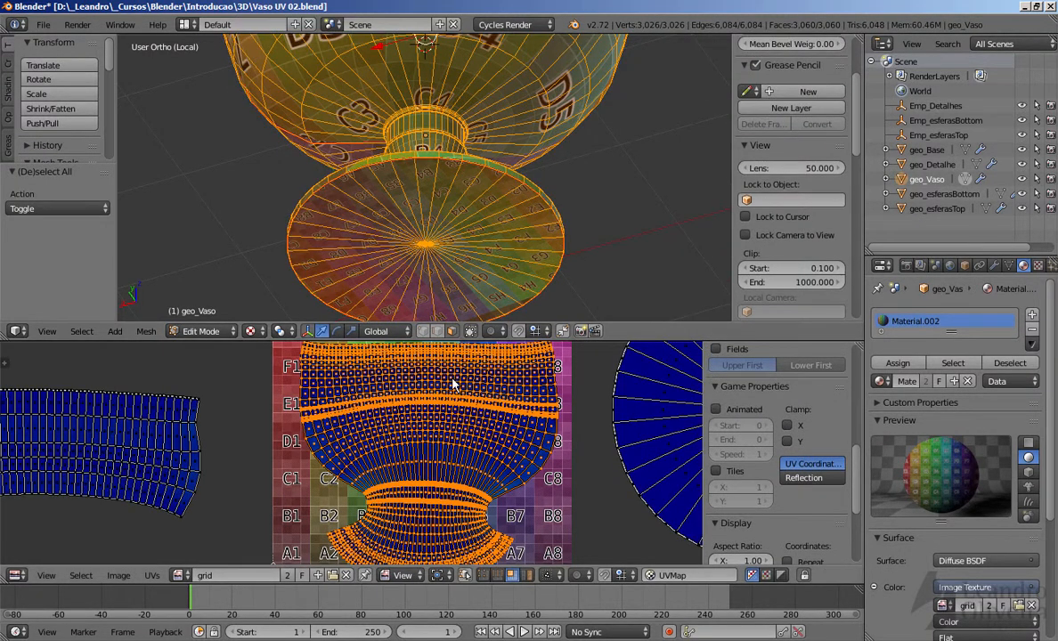
pyautogui.scroll(-4, 199, 454)
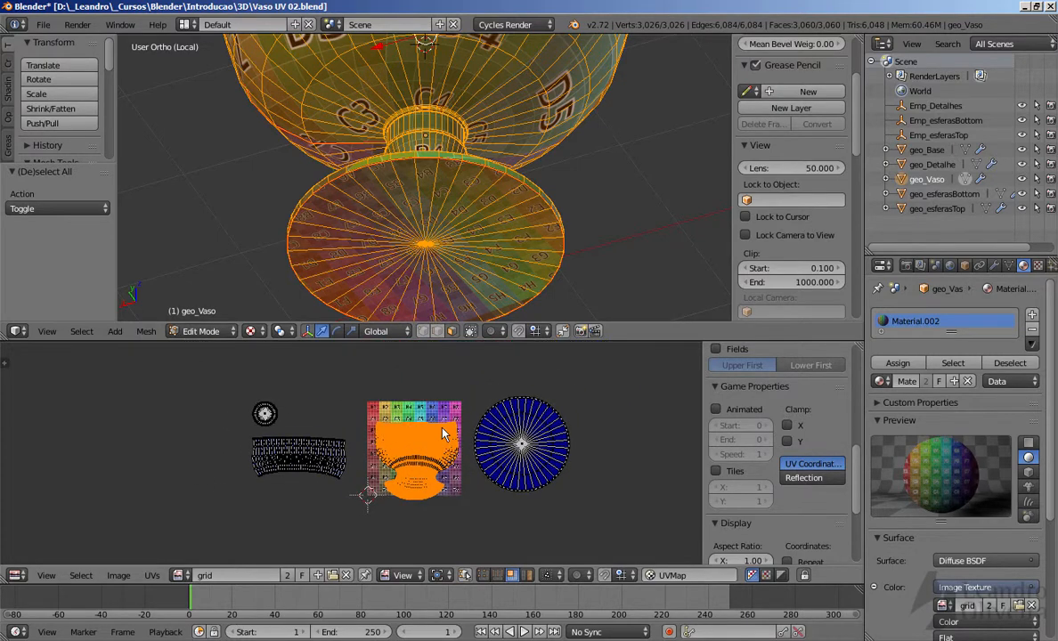
pyautogui.scroll(2, 413, 405)
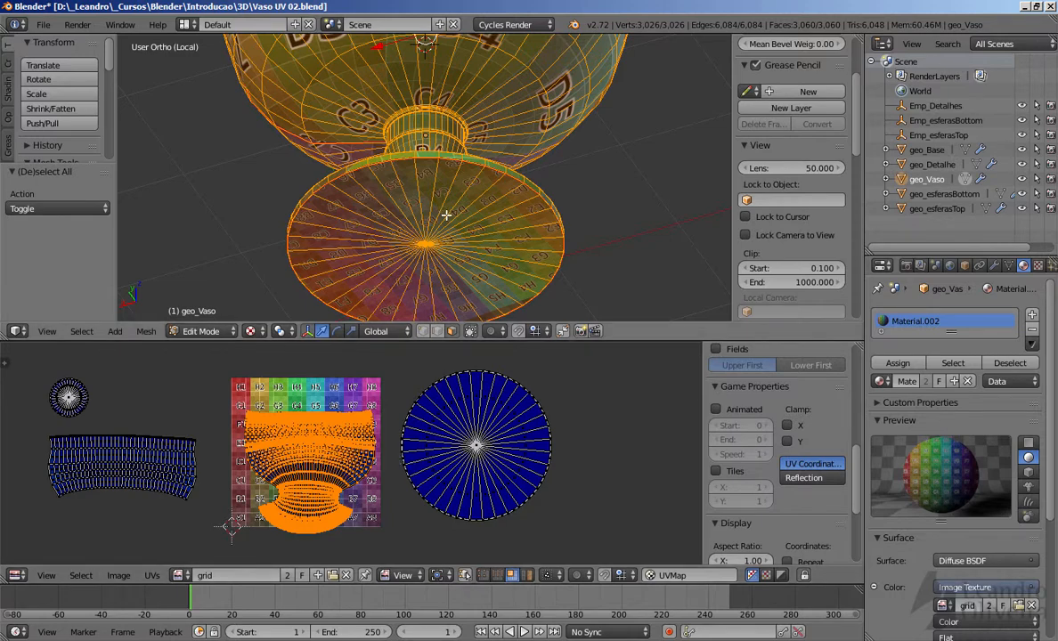
# Examine the vase body's UV island against the grid image, following its upper edge from G1 across to G8.
pyautogui.scroll(4, 386, 416)
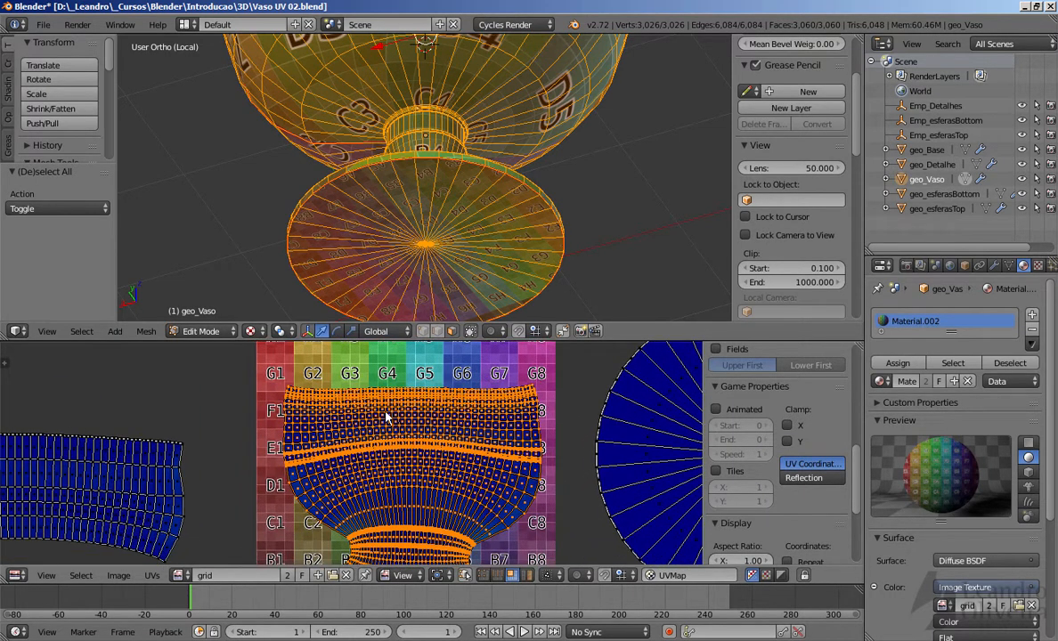
pyautogui.moveTo(386, 417); pyautogui.dragTo(382, 462, button='middle')
pyautogui.moveTo(250, 460); pyautogui.dragTo(261, 360, button='middle')
pyautogui.moveTo(404, 393); pyautogui.dragTo(456, 494, button='middle')
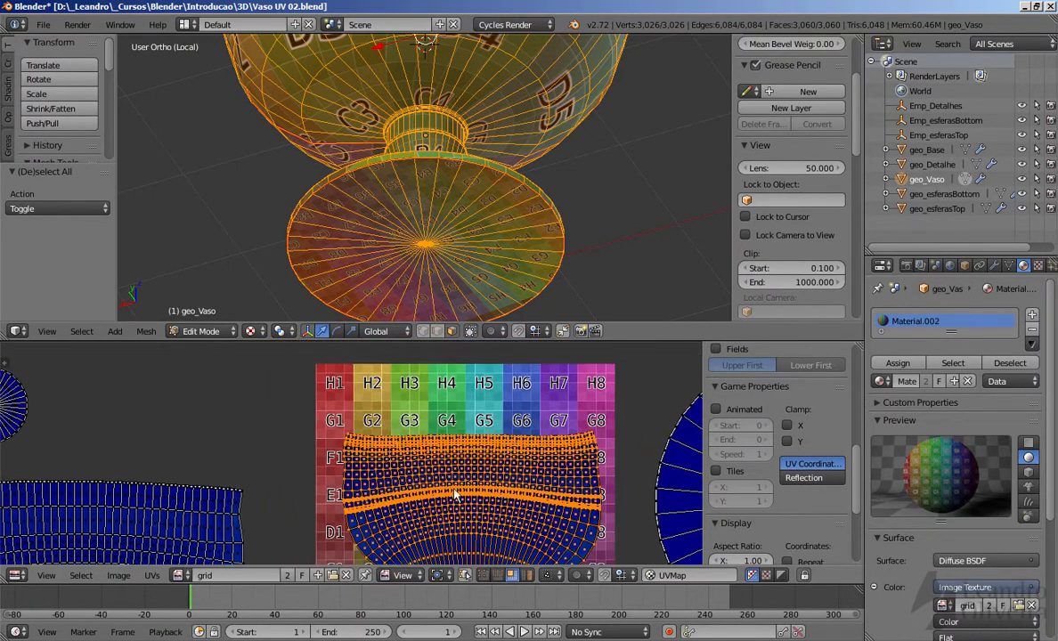
pyautogui.scroll(4, 313, 414)
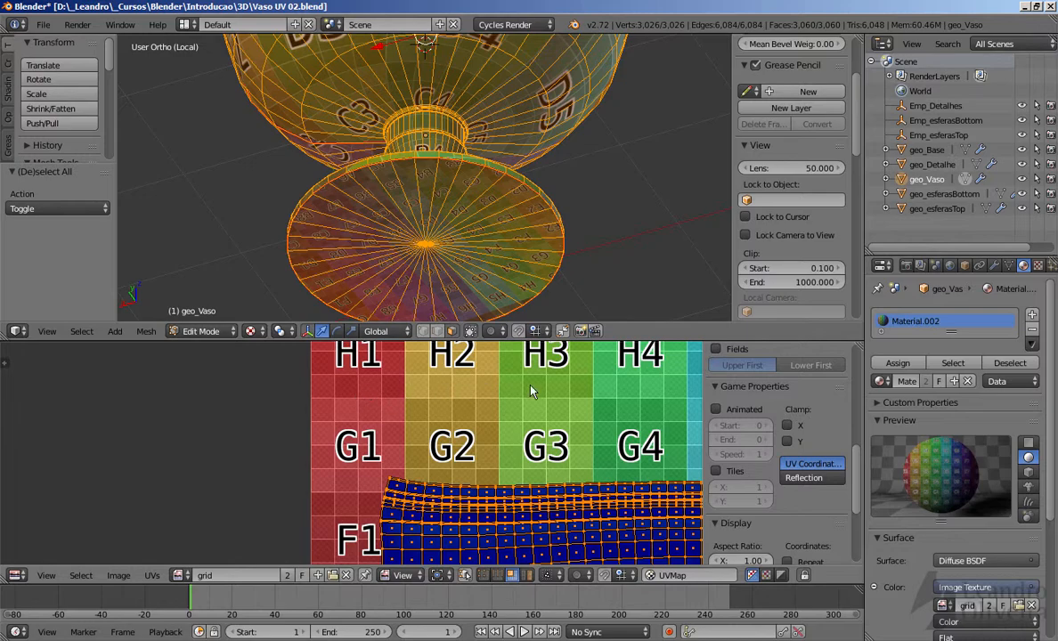
pyautogui.moveTo(581, 392); pyautogui.dragTo(277, 401, button='middle')
pyautogui.moveTo(618, 399); pyautogui.dragTo(404, 398, button='middle')
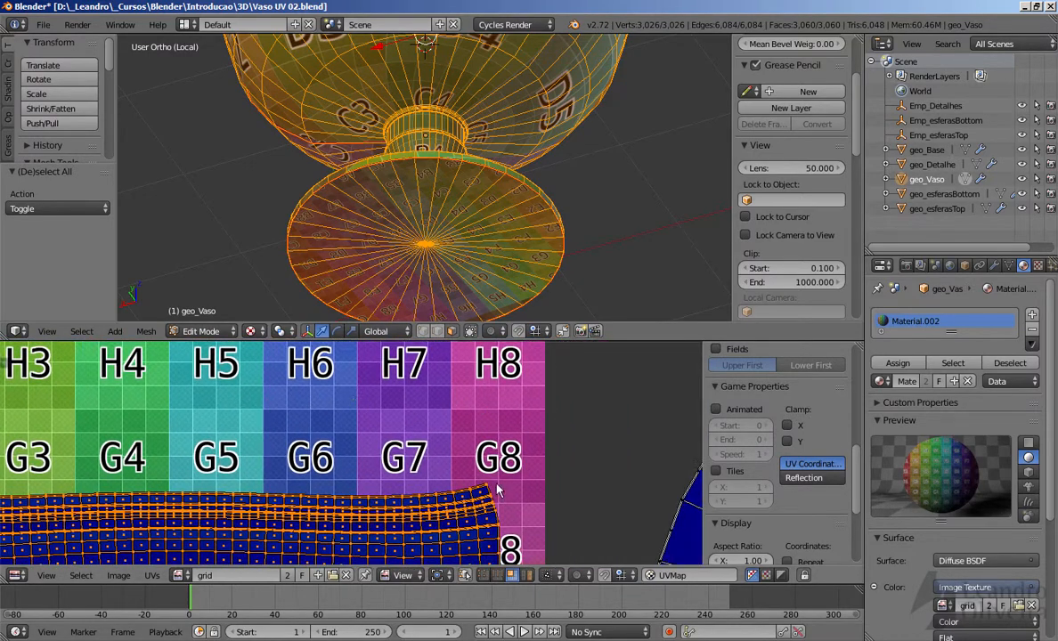
pyautogui.scroll(-1, 372, 456)
pyautogui.scroll(-6, 375, 457)
pyautogui.moveTo(352, 474); pyautogui.dragTo(569, 389, button='middle')
pyautogui.moveTo(313, 361); pyautogui.dragTo(275, 412, button='middle')
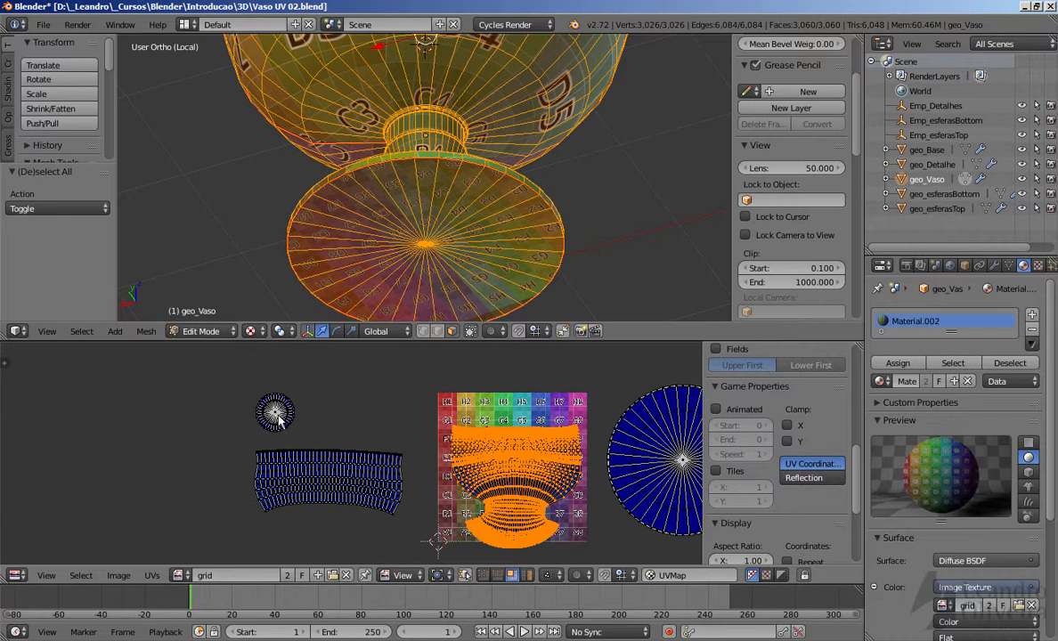
# Select the small circular UV island and move it about 1.4 units along X onto the grid image, centred over H3 and G3.
pyautogui.rightClick(277, 417)
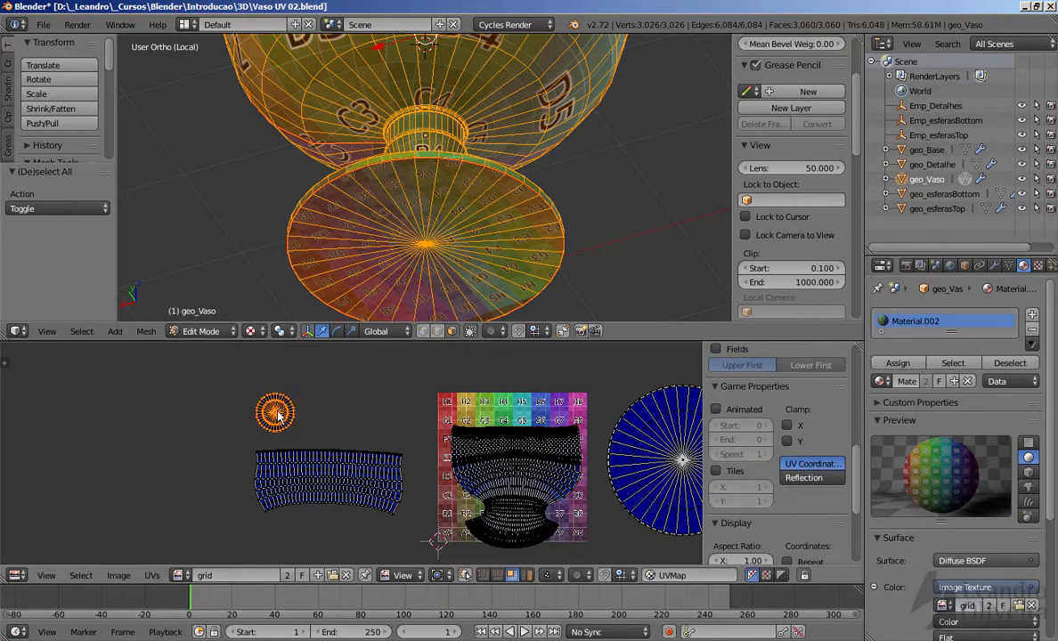
pyautogui.press('g')
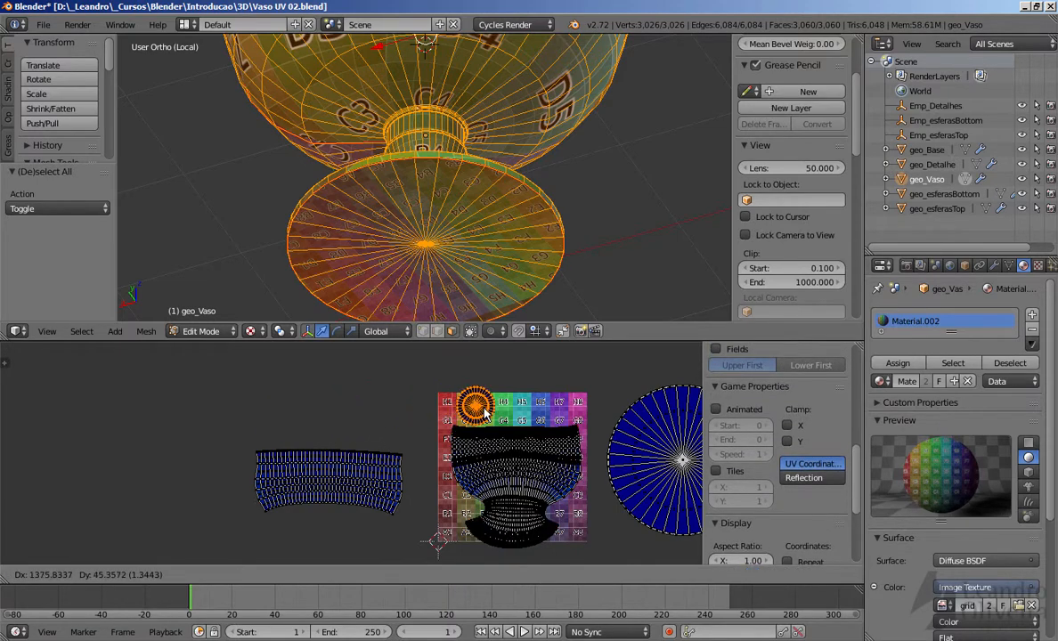
pyautogui.click(486, 414)
pyautogui.scroll(8, 467, 416)
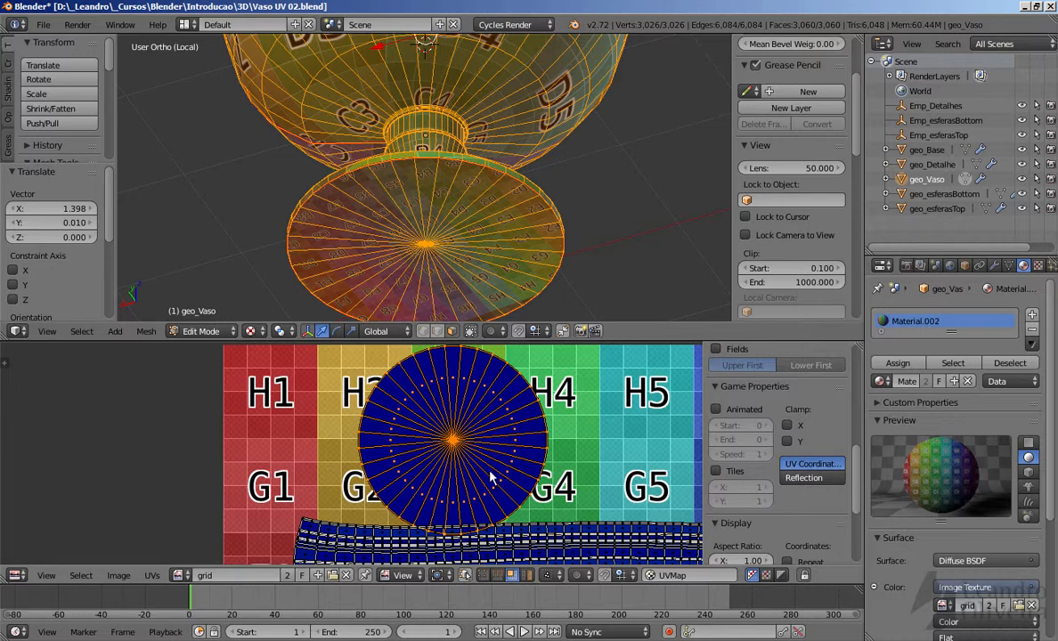
# Turn off the UV stretch display so the grid image shows through the islands.
pyautogui.scroll(-4, 762, 491)
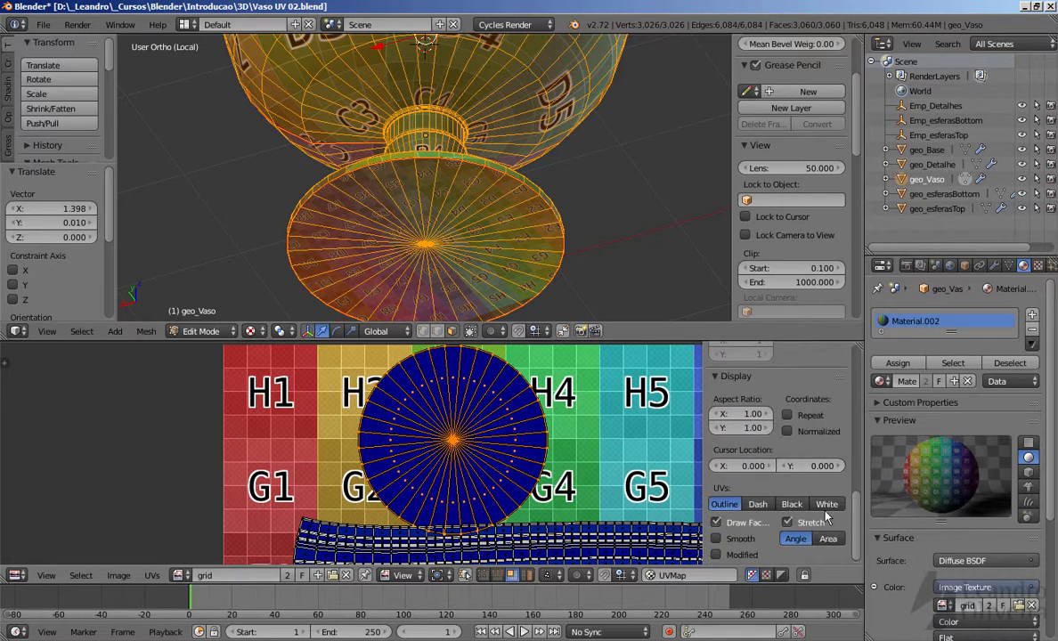
pyautogui.click(822, 520)
pyautogui.scroll(2, 441, 431)
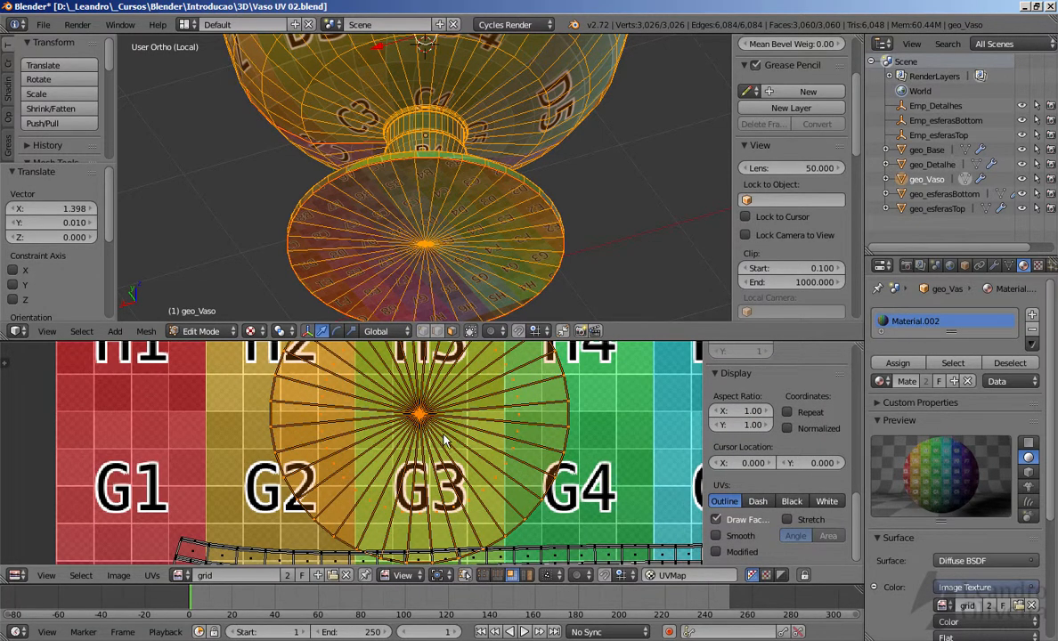
pyautogui.scroll(-2, 444, 440)
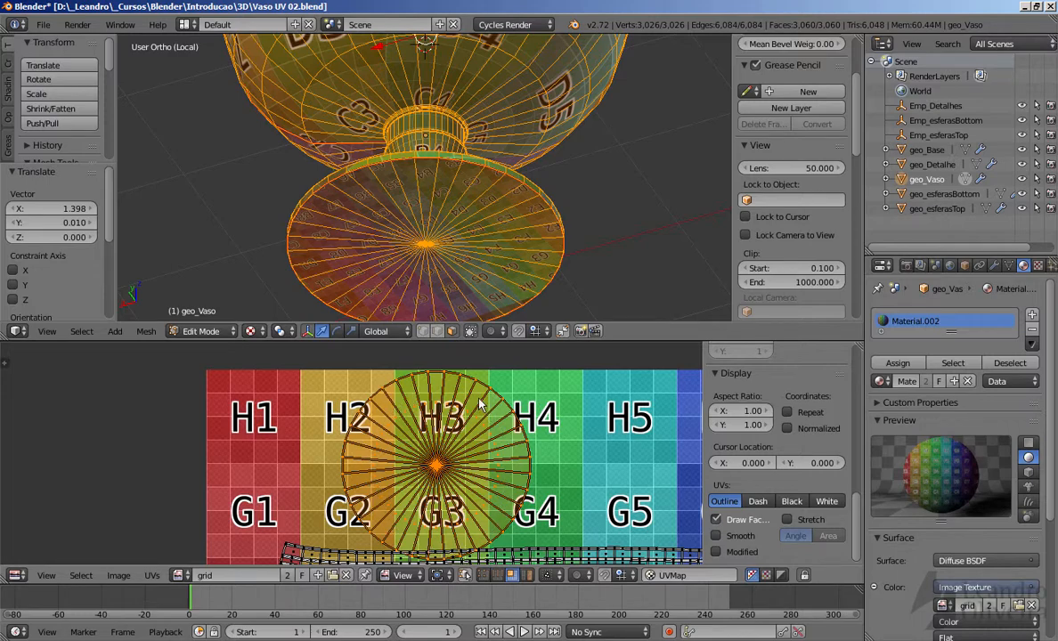
pyautogui.scroll(-5, 419, 422)
# Compare the grid texture on the vase's inner bottom and underside of the foot with the sizes of the UV islands.
pyautogui.moveTo(422, 194); pyautogui.dragTo(406, 171, button='middle')
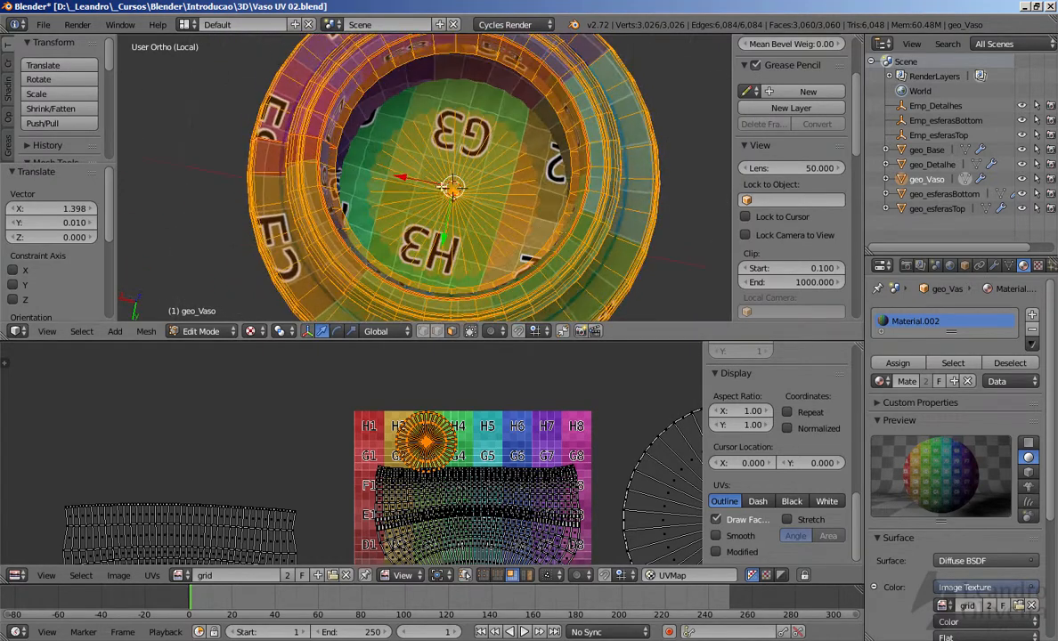
pyautogui.scroll(2, 420, 176)
pyautogui.scroll(-3, 420, 175)
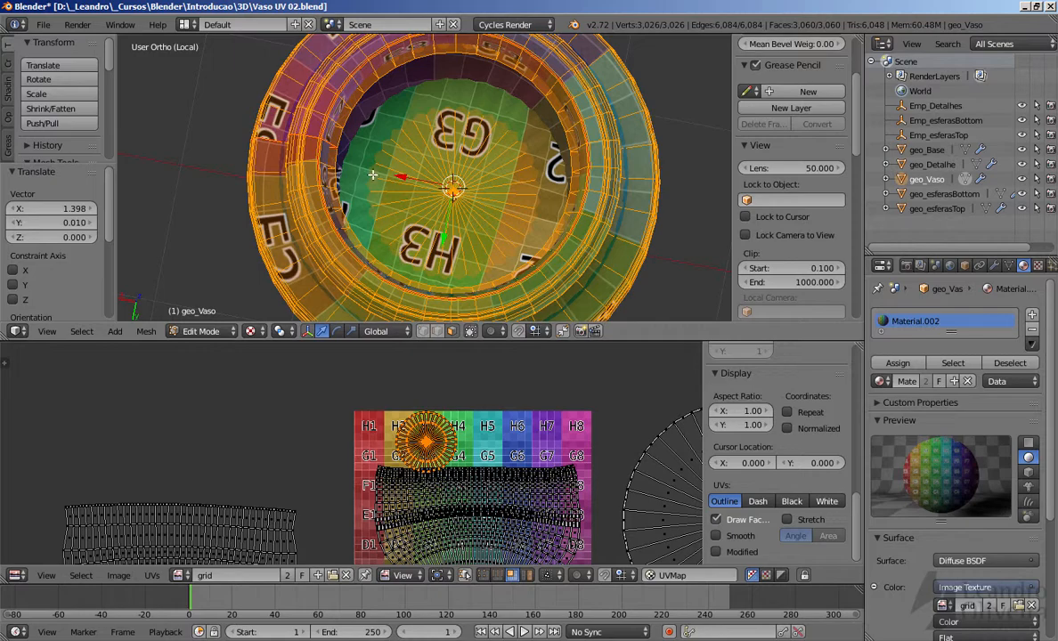
pyautogui.scroll(-4, 453, 378)
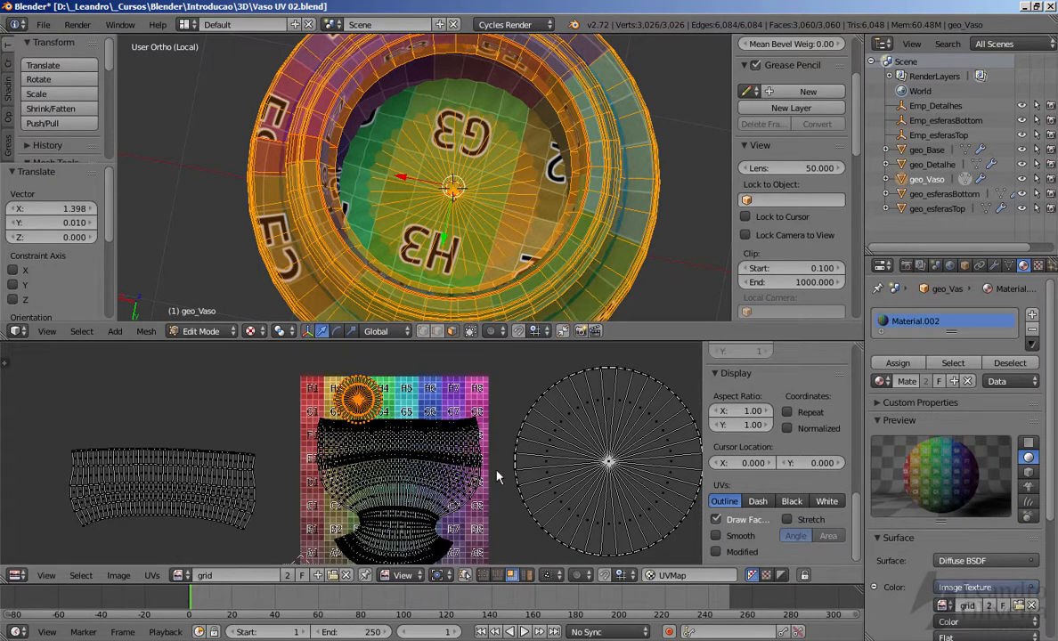
pyautogui.scroll(2, 469, 430)
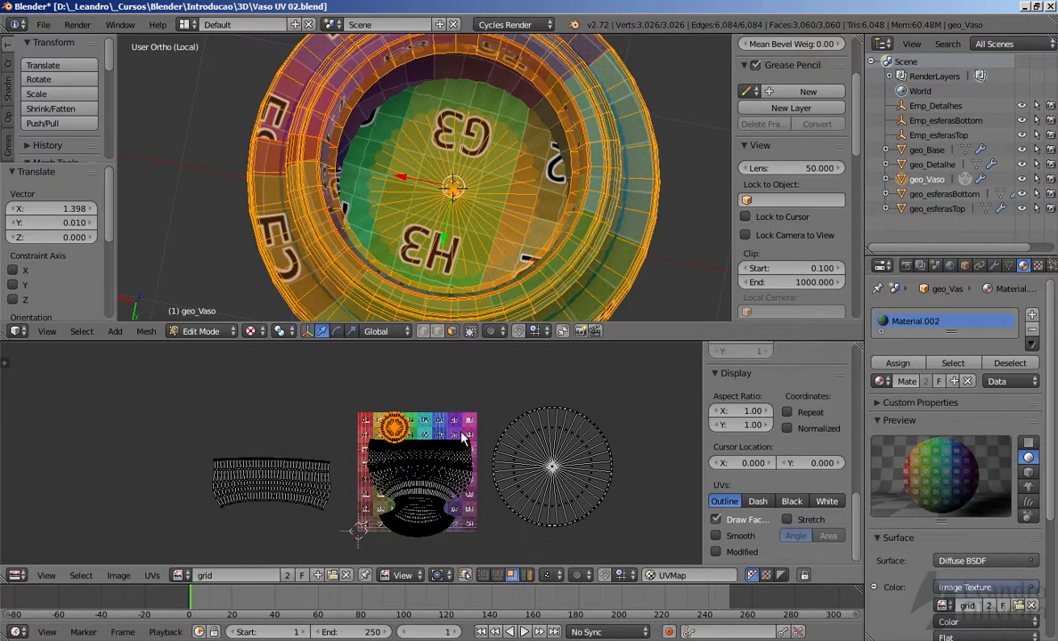
pyautogui.moveTo(424, 214); pyautogui.dragTo(454, 40, button='middle')
pyautogui.scroll(-3, 446, 57)
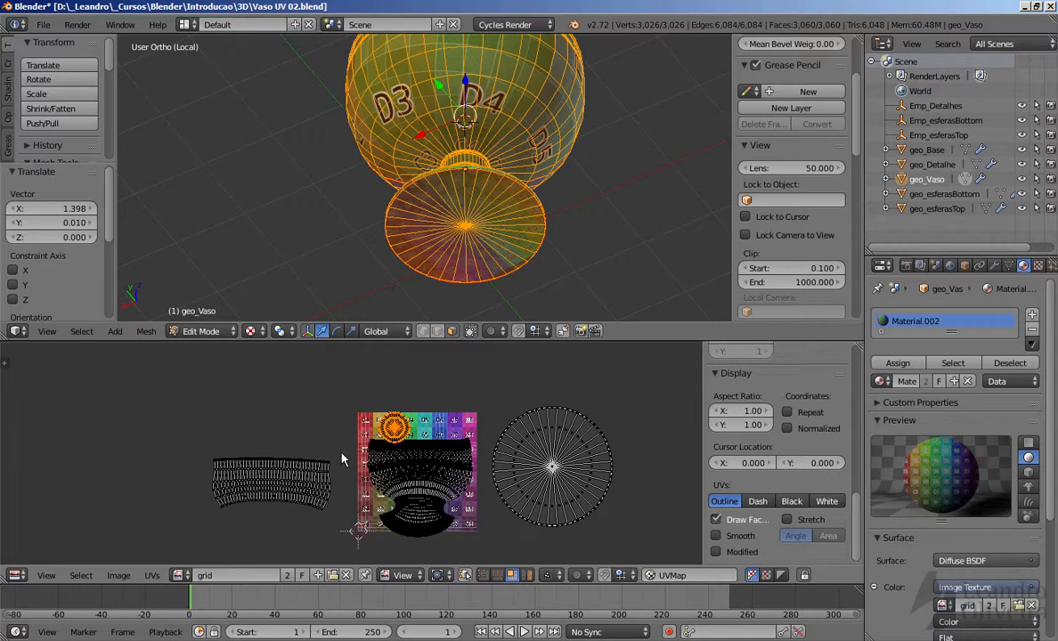
# Select all of the vase's UV islands and apply Average Islands Scale to them.
pyautogui.click(152, 576)
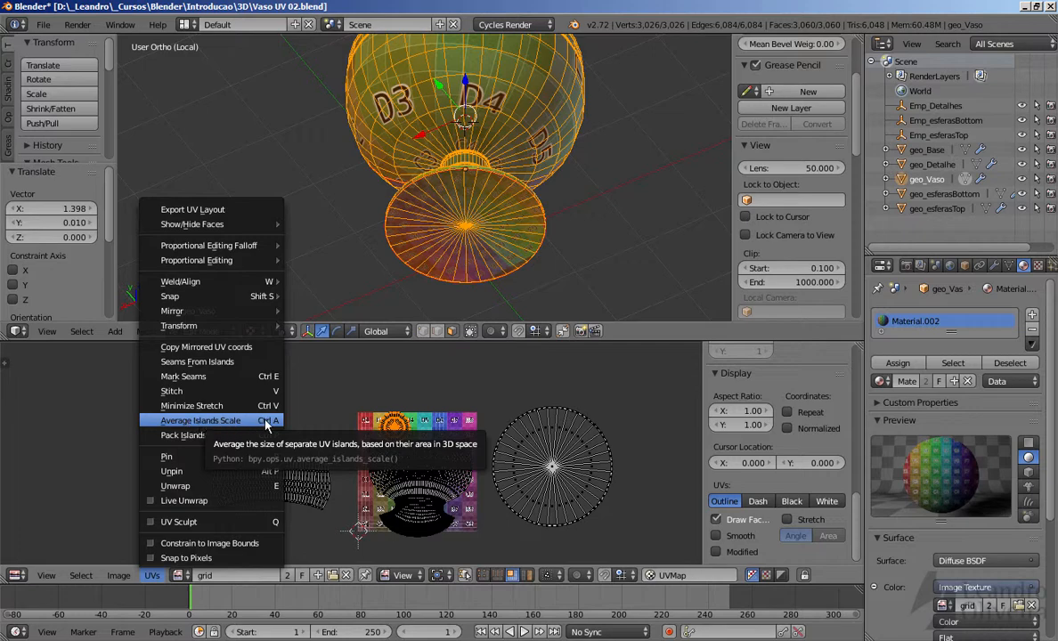
pyautogui.click(216, 422)
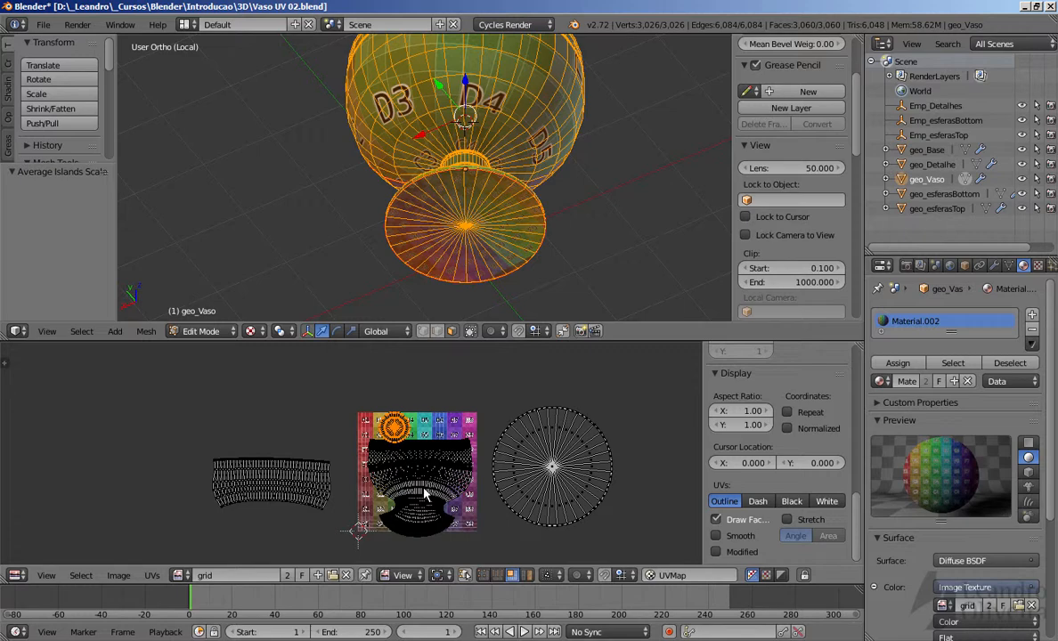
pyautogui.press('a')
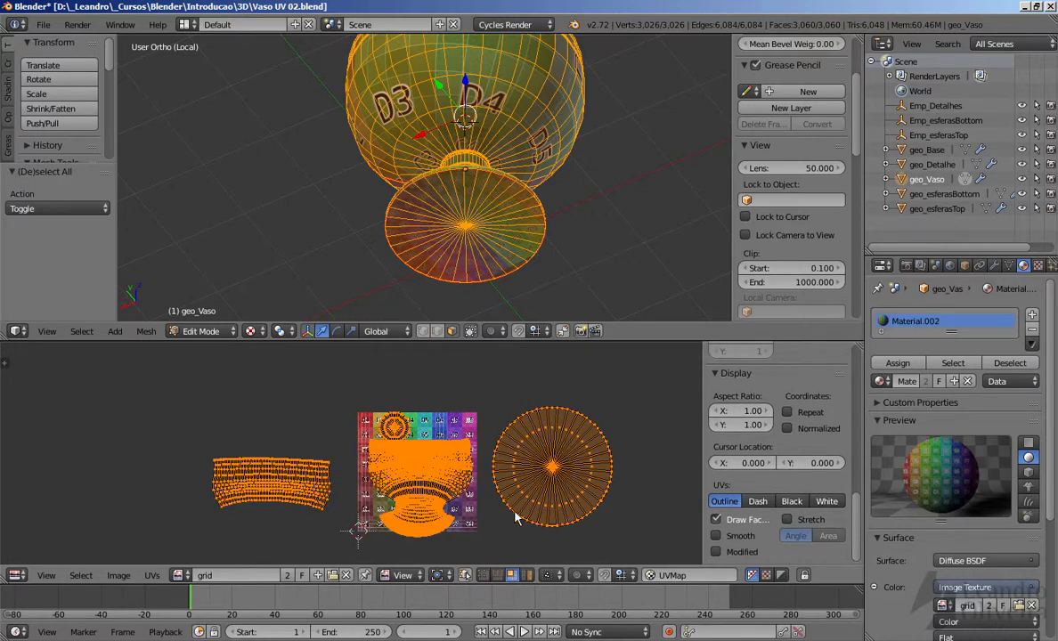
pyautogui.click(151, 575)
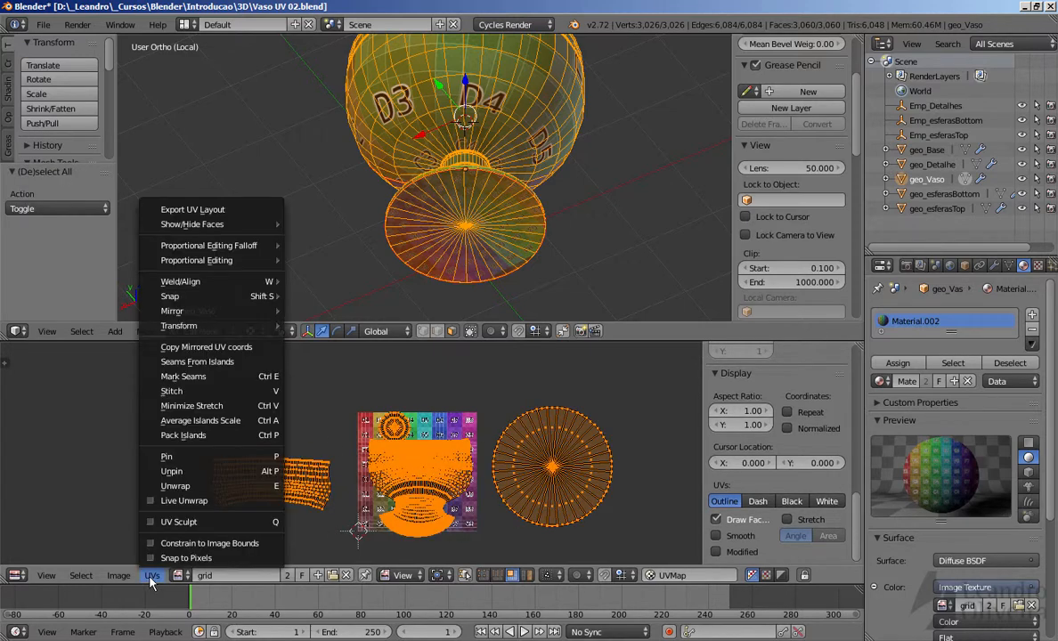
pyautogui.click(208, 424)
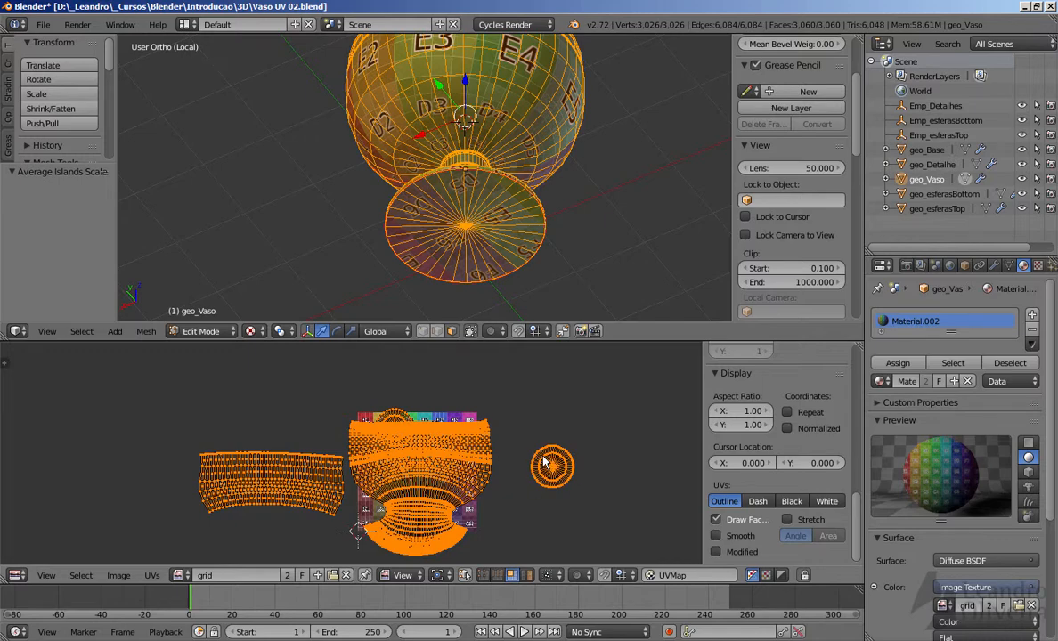
# Switch to Object Mode and compare the grid texture's scale on the underside of the foot with the lower body.
pyautogui.scroll(2, 575, 225)
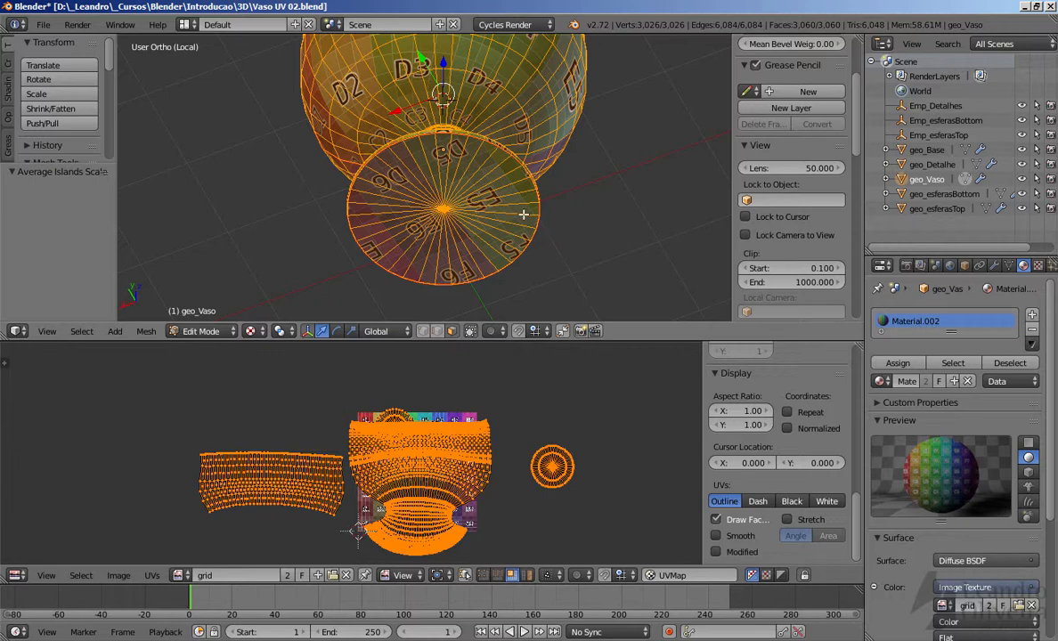
pyautogui.press('Tab')
pyautogui.scroll(3, 467, 209)
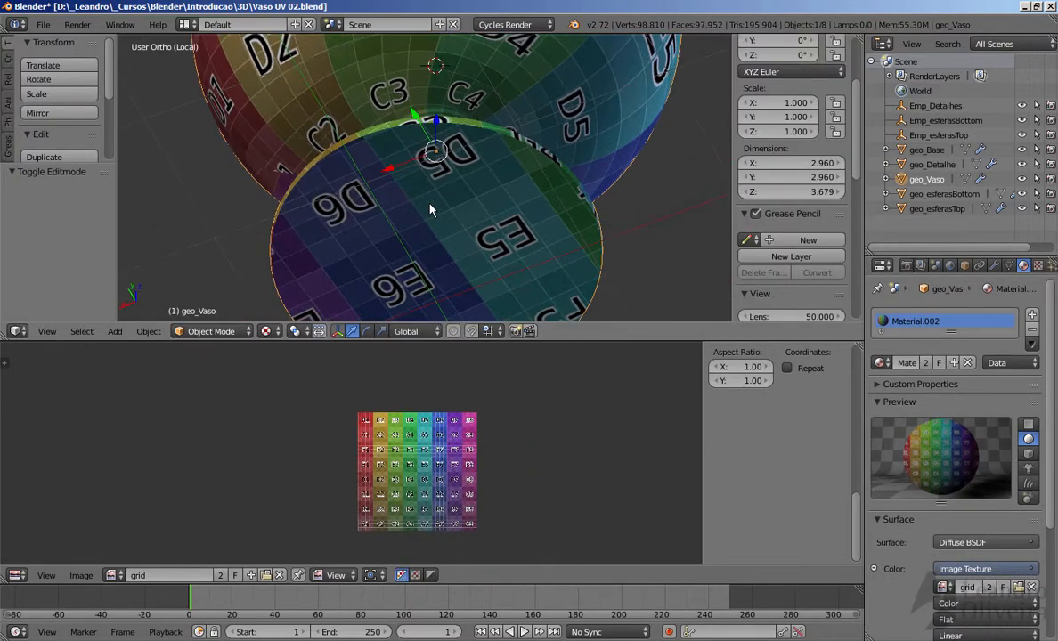
pyautogui.scroll(-3, 463, 198)
pyautogui.moveTo(485, 205); pyautogui.dragTo(532, 245, button='middle')
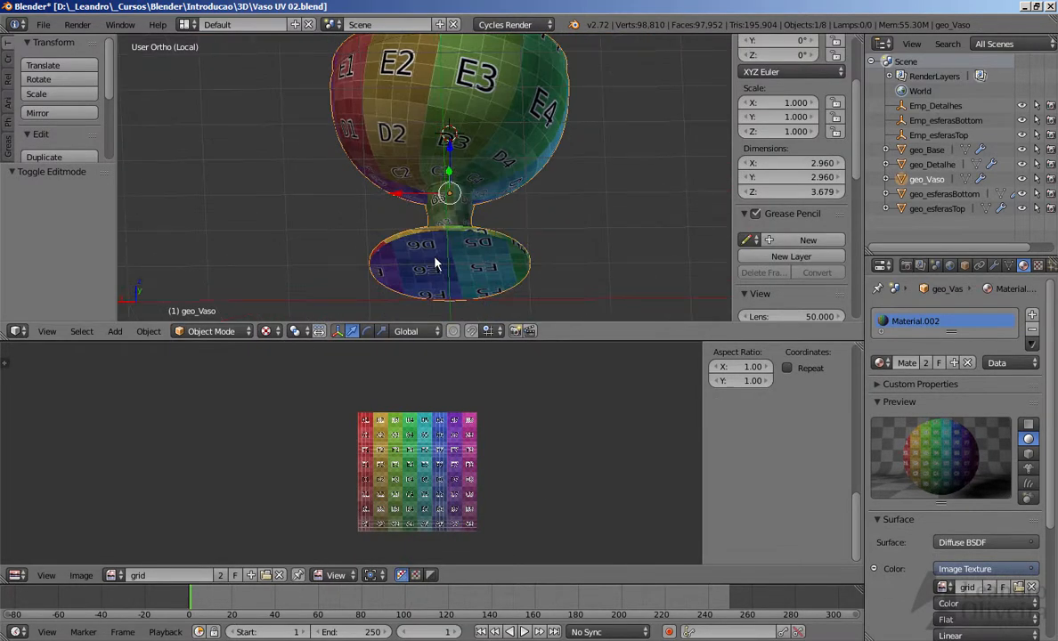
pyautogui.moveTo(463, 208); pyautogui.dragTo(453, 167, button='middle')
pyautogui.scroll(2, 445, 178)
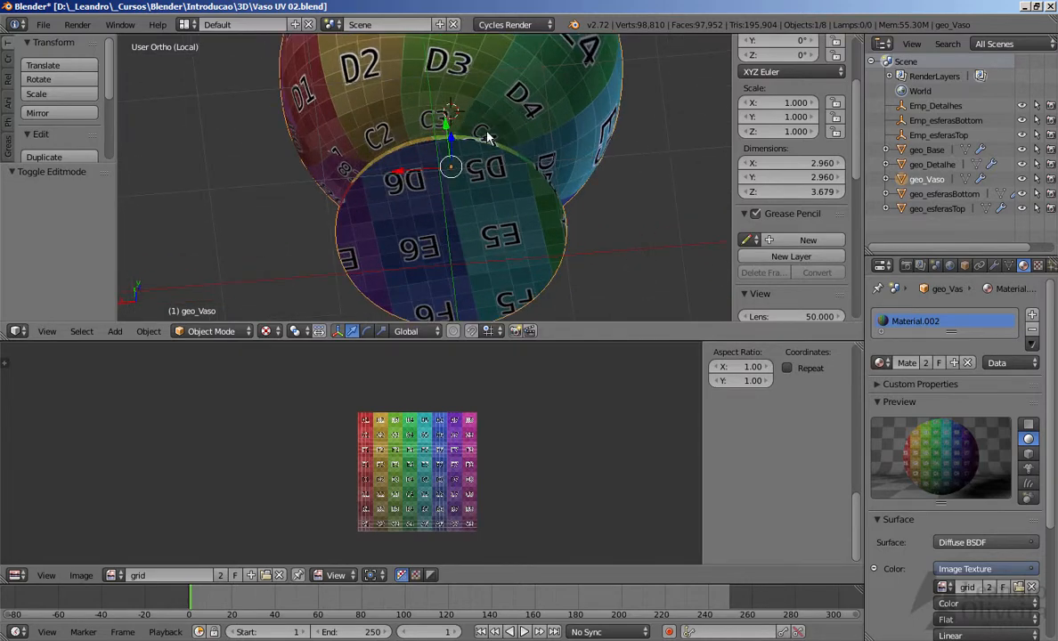
pyautogui.scroll(1, 472, 195)
pyautogui.scroll(-2, 500, 239)
# Examine the grid texture's scale inside the vase's mouth, on its inner bottom and around the outer body.
pyautogui.moveTo(481, 212); pyautogui.dragTo(487, 304, button='middle')
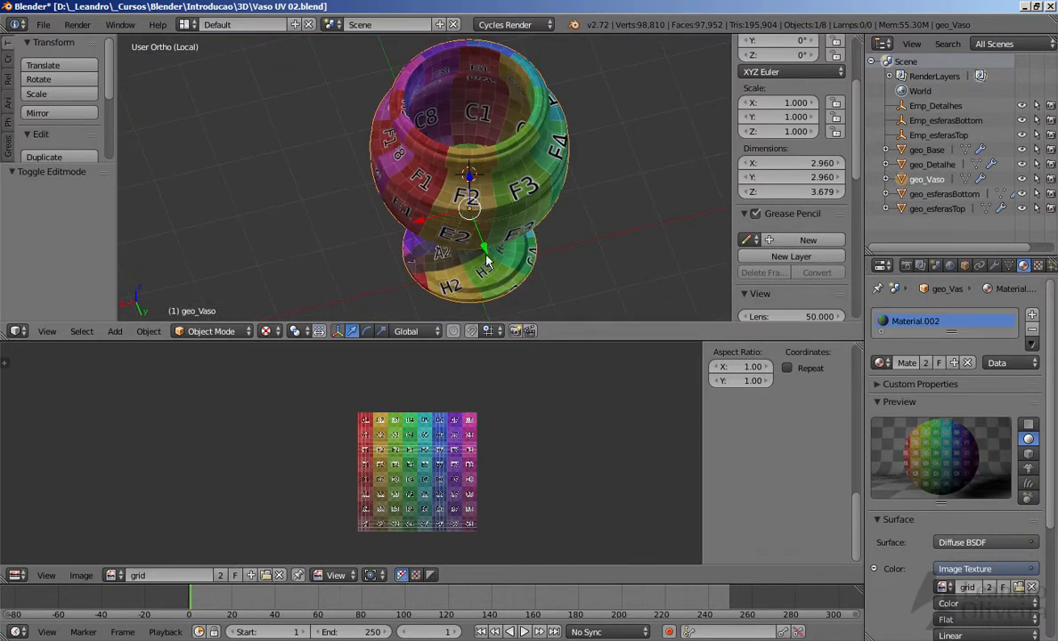
pyautogui.scroll(1, 473, 214)
pyautogui.keyDown('shift'); pyautogui.moveTo(484, 158); pyautogui.dragTo(454, 242, button='middle'); pyautogui.keyUp('shift')
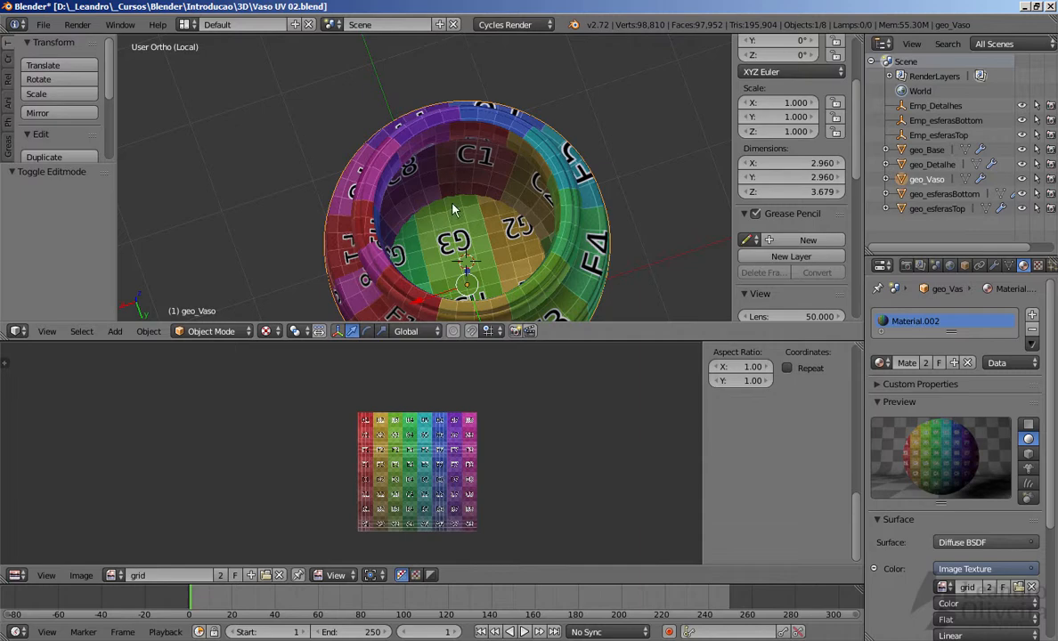
pyautogui.moveTo(450, 189); pyautogui.dragTo(496, 163, button='middle')
pyautogui.scroll(-3, 496, 164)
pyautogui.moveTo(499, 207); pyautogui.dragTo(464, 183, button='middle')
# Return to Edit Mode and examine how the rescaled UV islands extend beyond the grid image.
pyautogui.press('Tab')
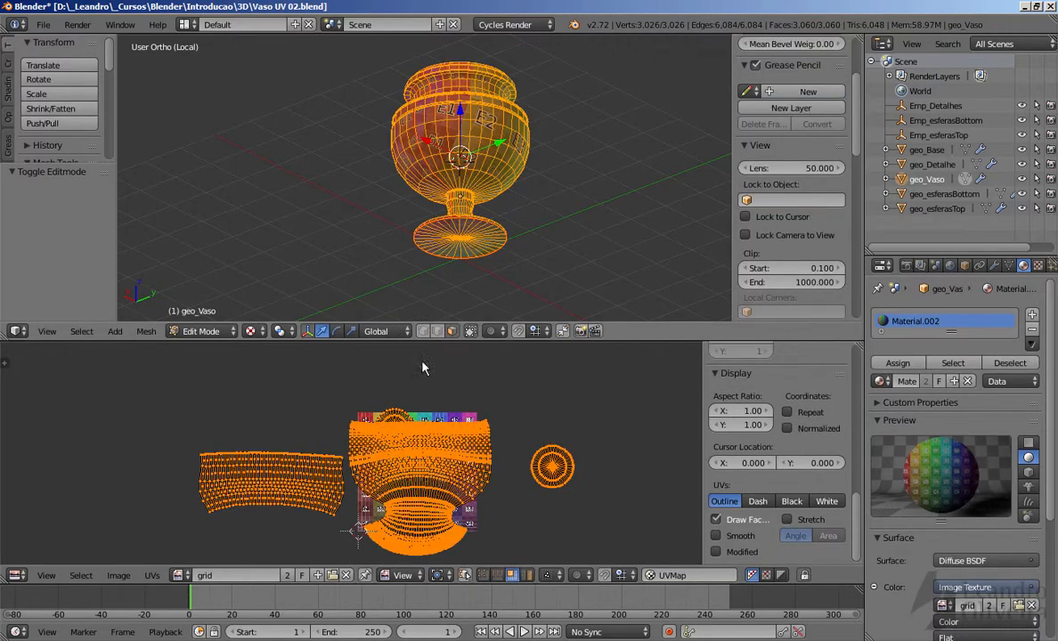
pyautogui.scroll(3, 419, 481)
pyautogui.scroll(-4, 420, 481)
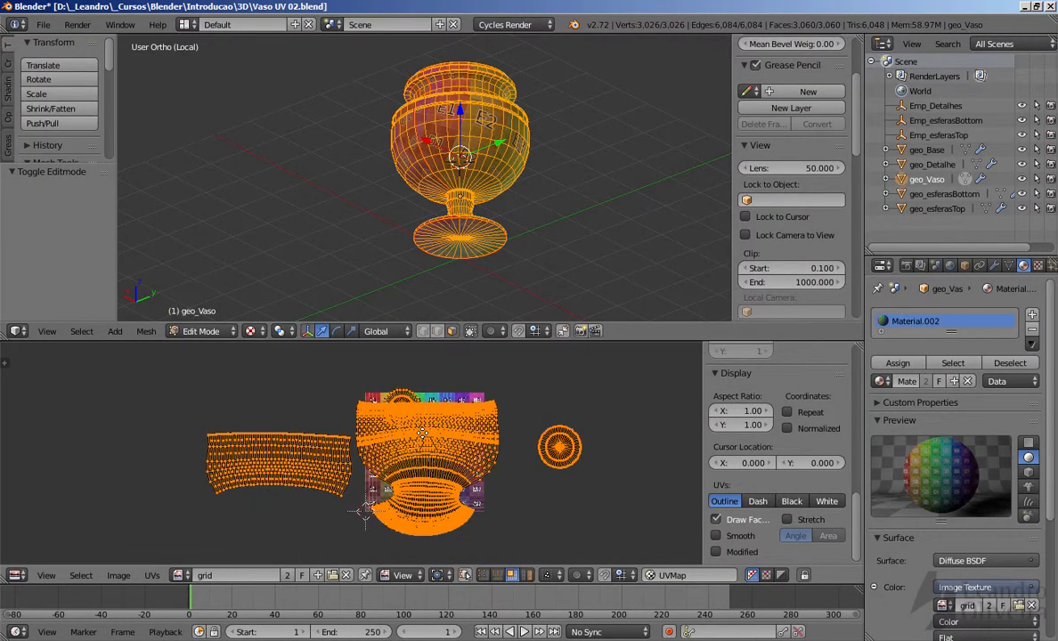
pyautogui.scroll(3, 424, 439)
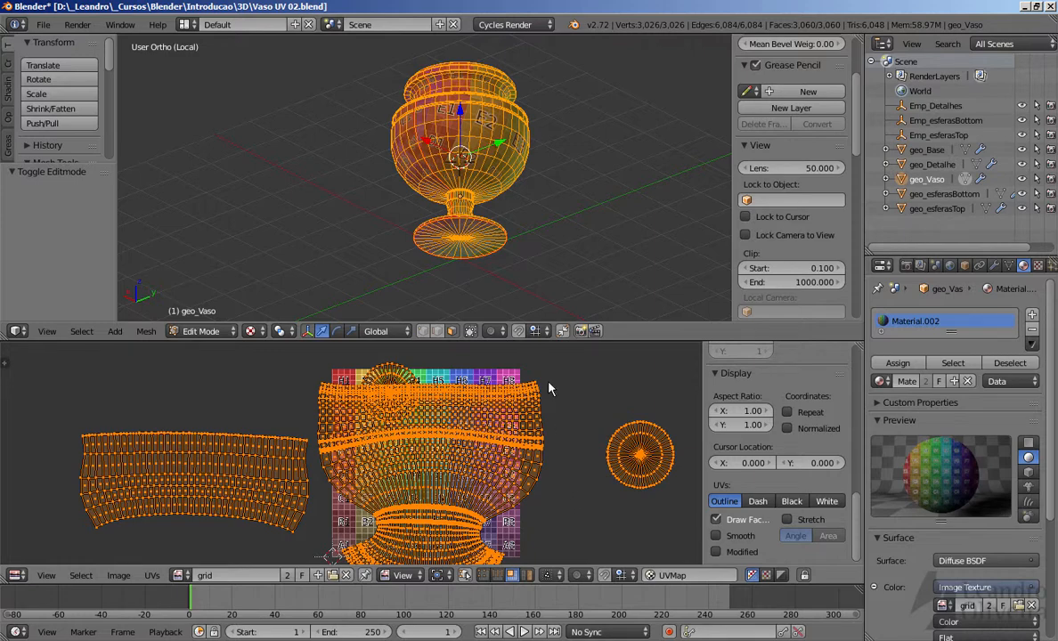
# Switch back to Object Mode and examine the texture seam running down the vase's body between E1 and E8.
pyautogui.press('Tab')
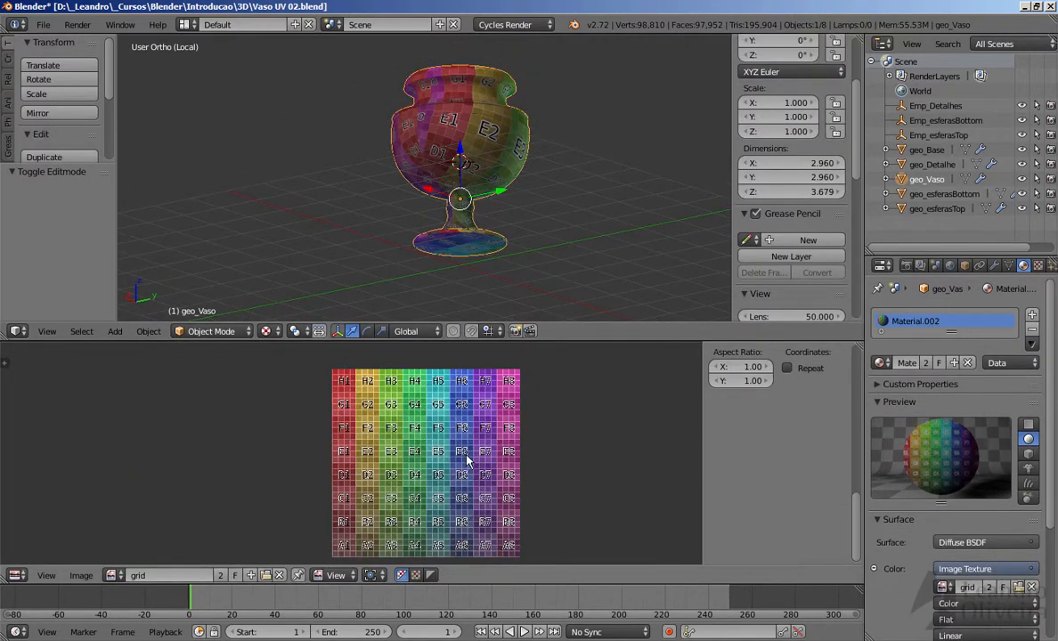
pyautogui.scroll(2, 444, 167)
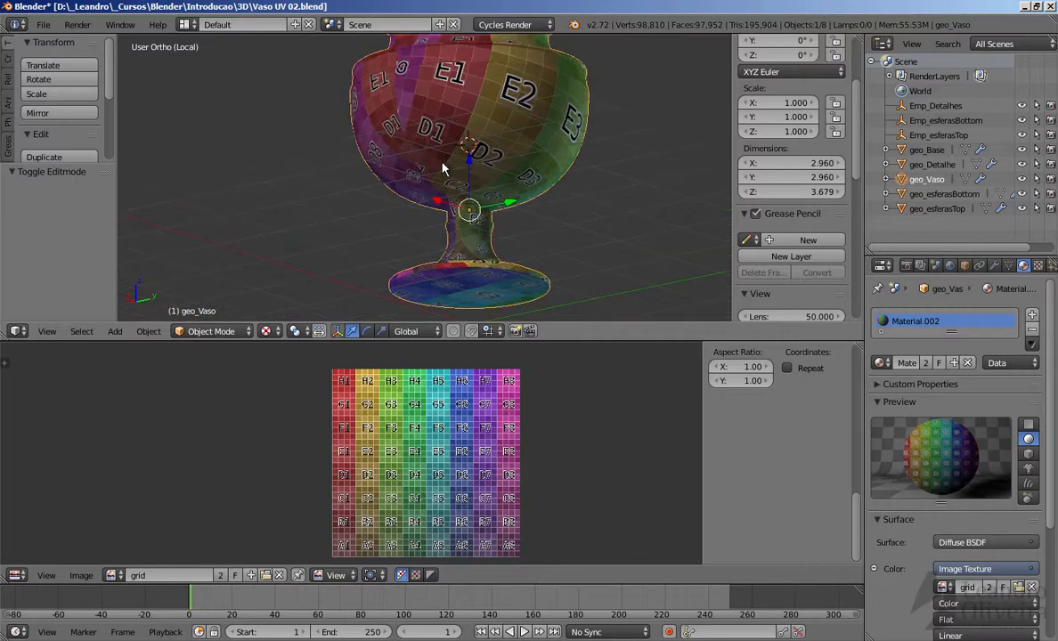
pyautogui.scroll(5, 443, 167)
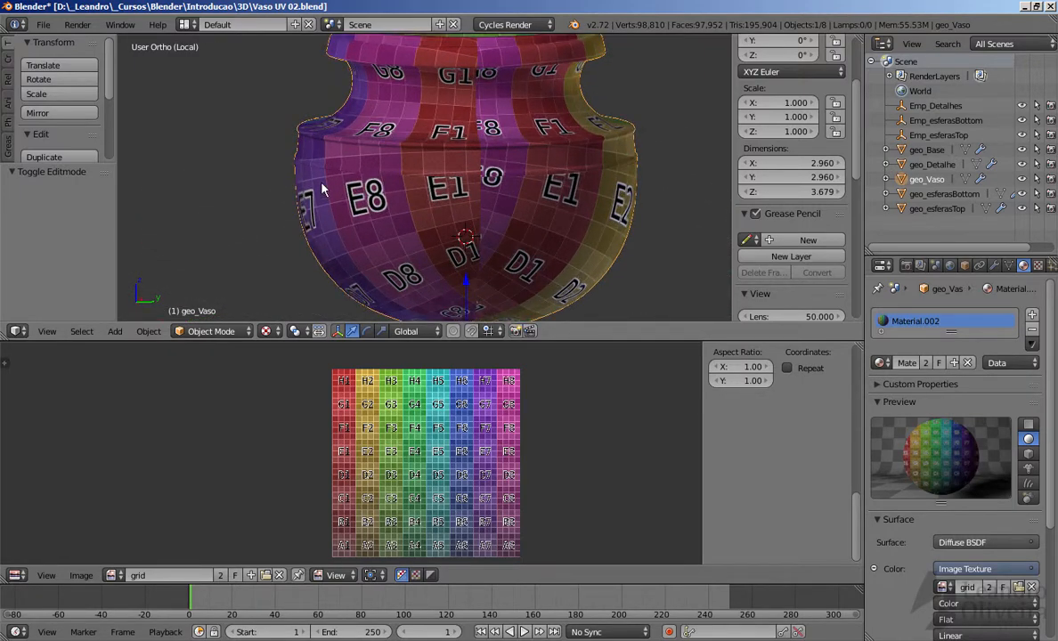
pyautogui.keyDown('shift'); pyautogui.moveTo(491, 177); pyautogui.dragTo(449, 151, button='middle'); pyautogui.keyUp('shift')
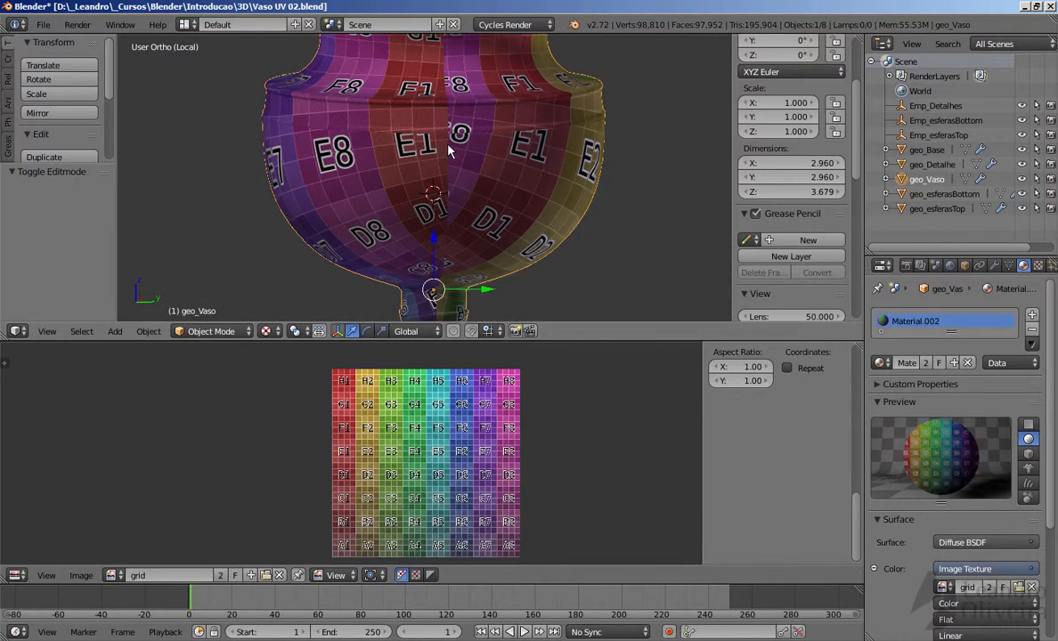
pyautogui.moveTo(386, 127); pyautogui.dragTo(448, 136, button='middle')
pyautogui.scroll(-2, 470, 176)
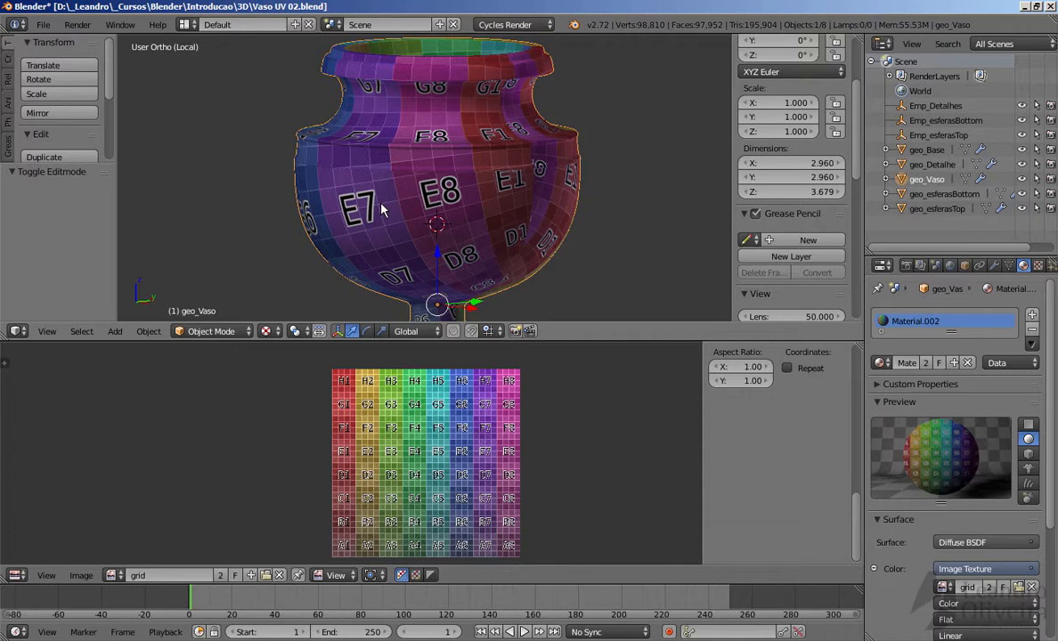
# Return the vase to Edit Mode and pack all its UV islands inside the grid image.
pyautogui.moveTo(469, 201); pyautogui.dragTo(409, 184, button='middle')
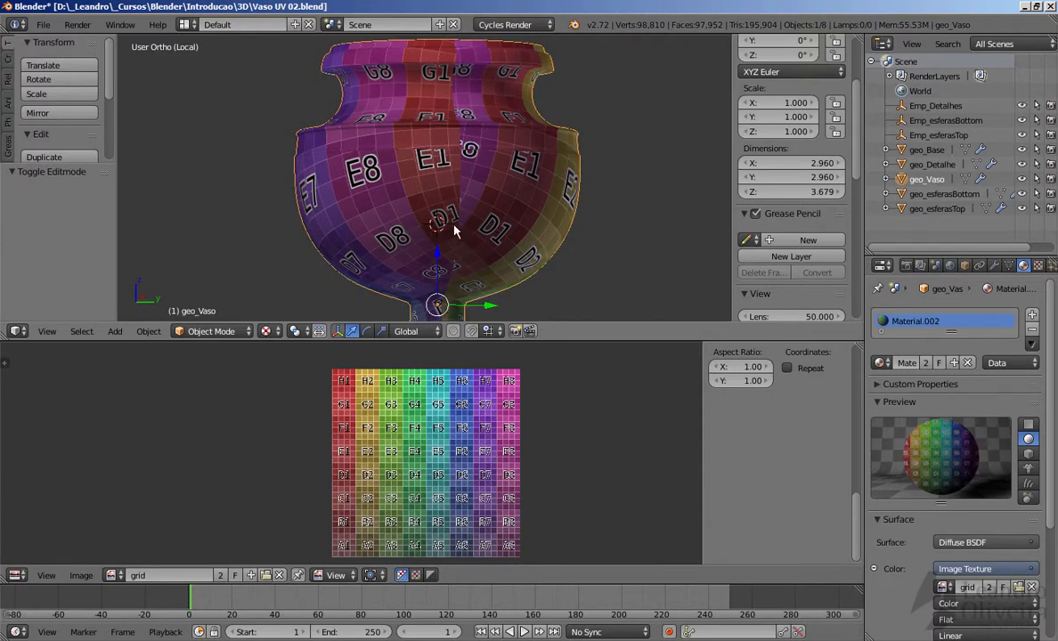
pyautogui.press('Tab')
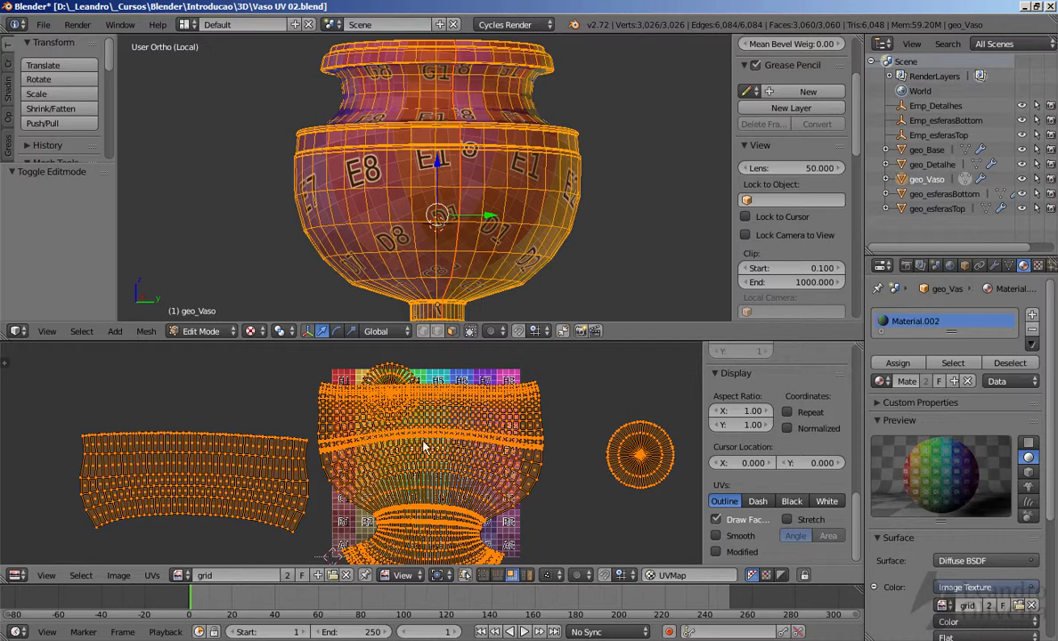
pyautogui.scroll(-1, 424, 447)
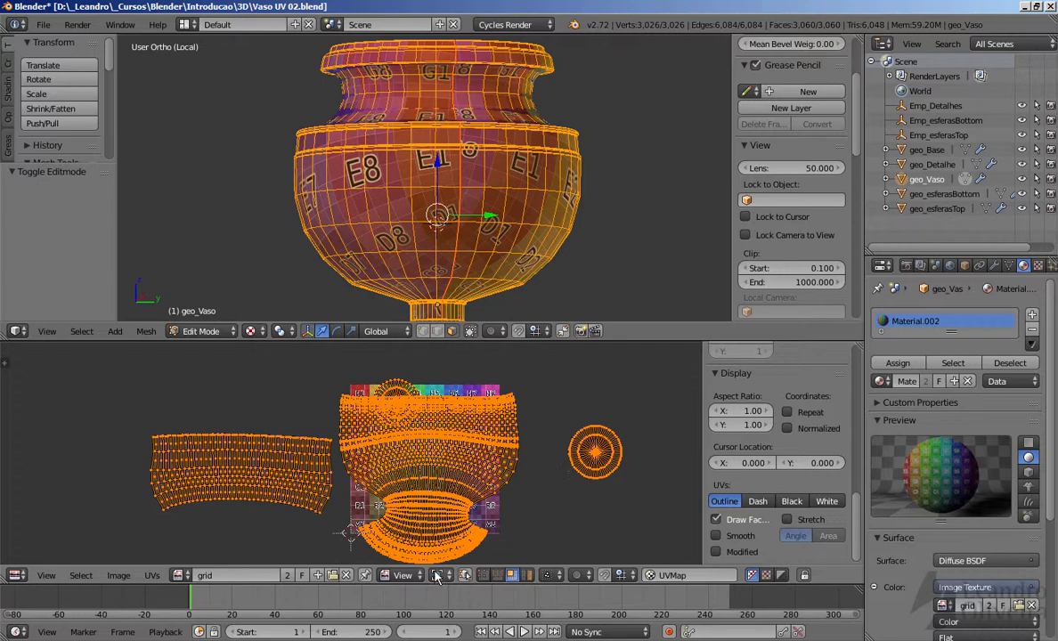
pyautogui.click(152, 576)
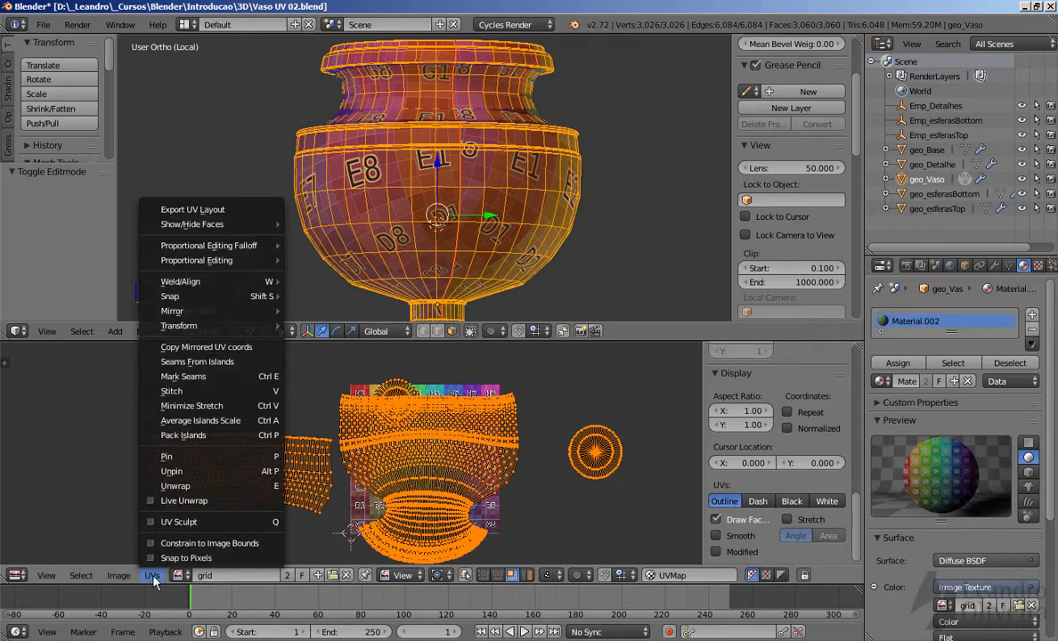
pyautogui.click(209, 436)
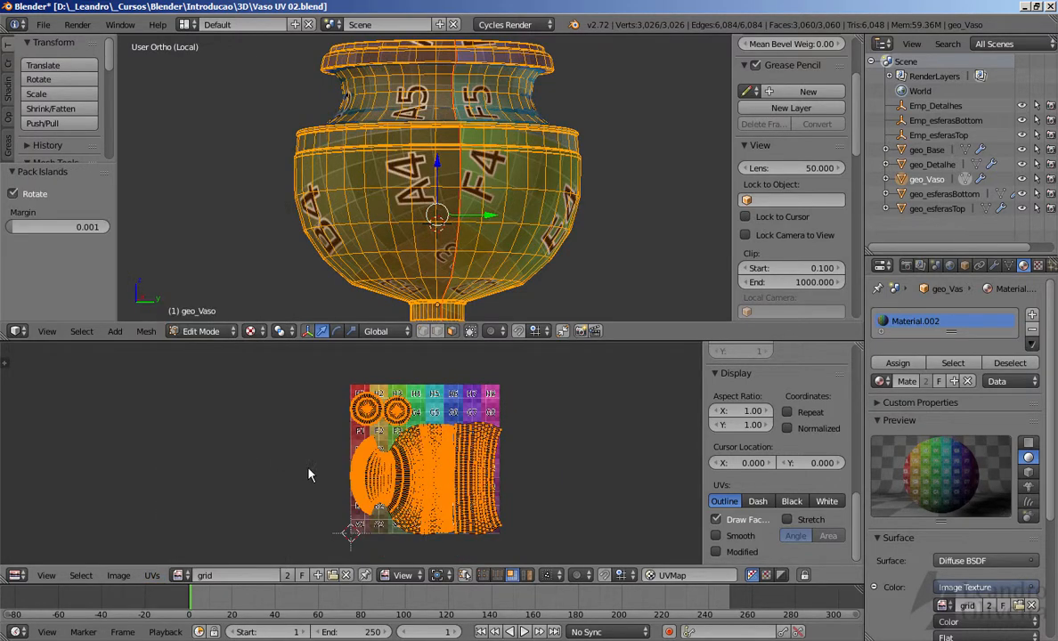
# Disable rotation for the Pack Islands operation so the packed islands keep their upright orientation.
pyautogui.scroll(3, 309, 475)
pyautogui.scroll(-1, 523, 428)
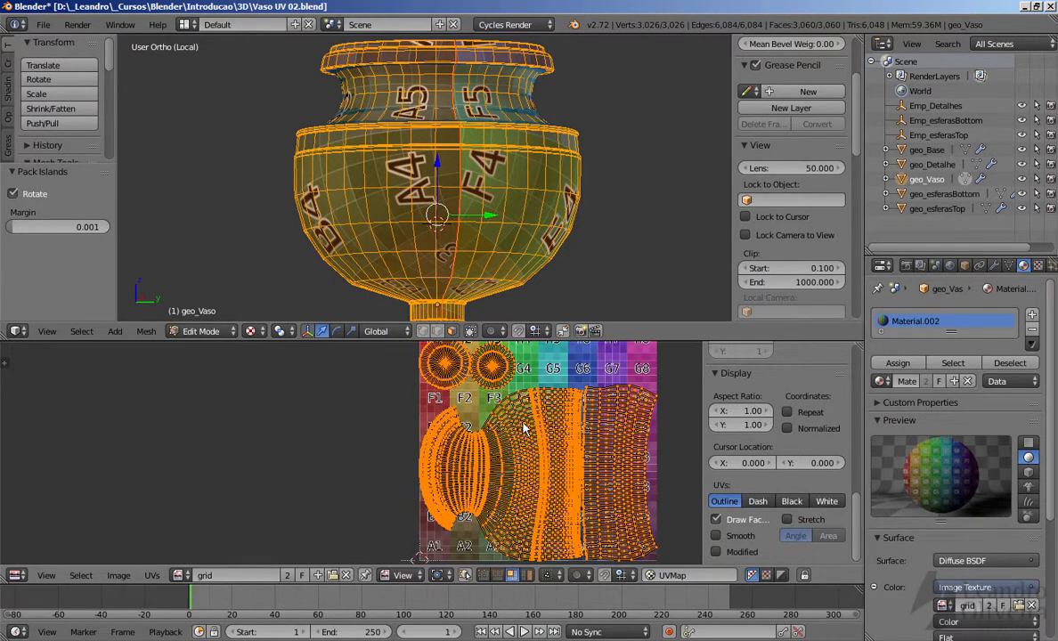
pyautogui.moveTo(523, 428); pyautogui.dragTo(442, 433, button='middle')
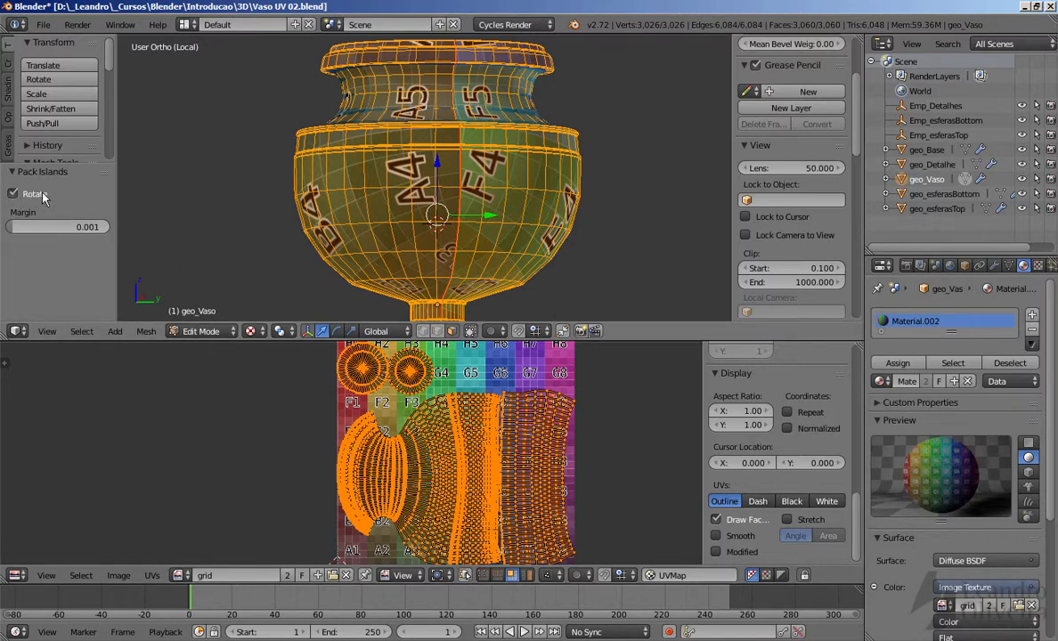
pyautogui.click(12, 194)
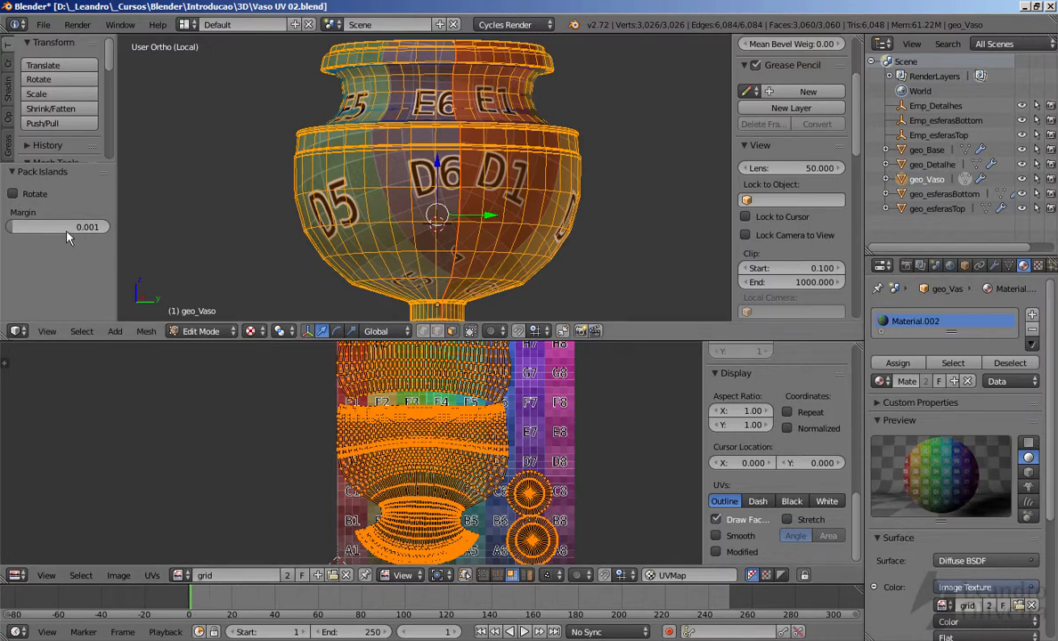
# Examine the gap between the two circular UV islands and how close the foot's island sits to the image's lower edge.
pyautogui.scroll(3, 504, 410)
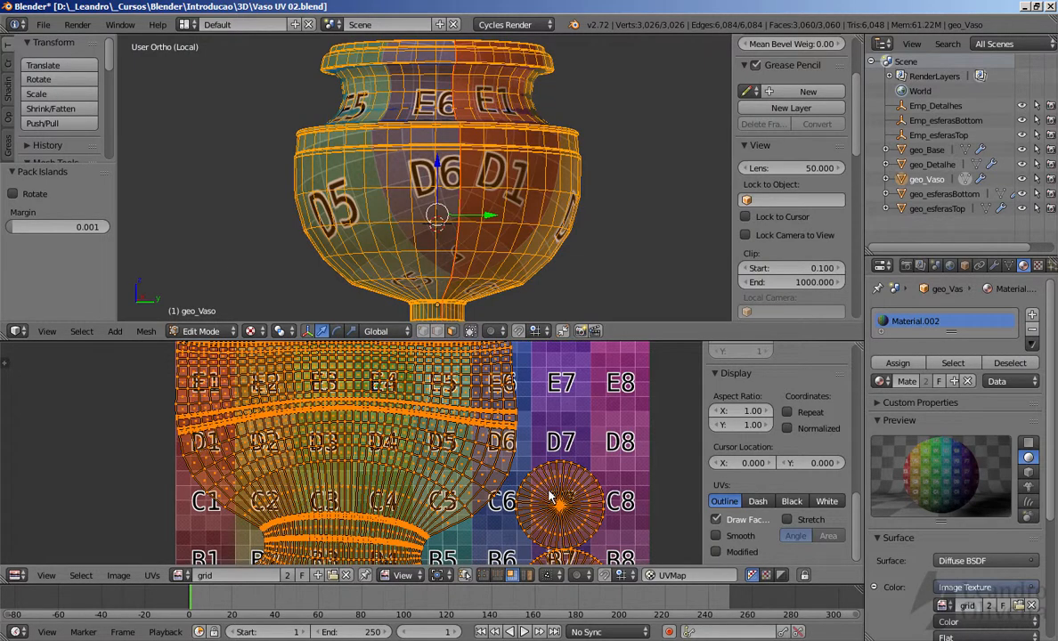
pyautogui.scroll(6, 504, 410)
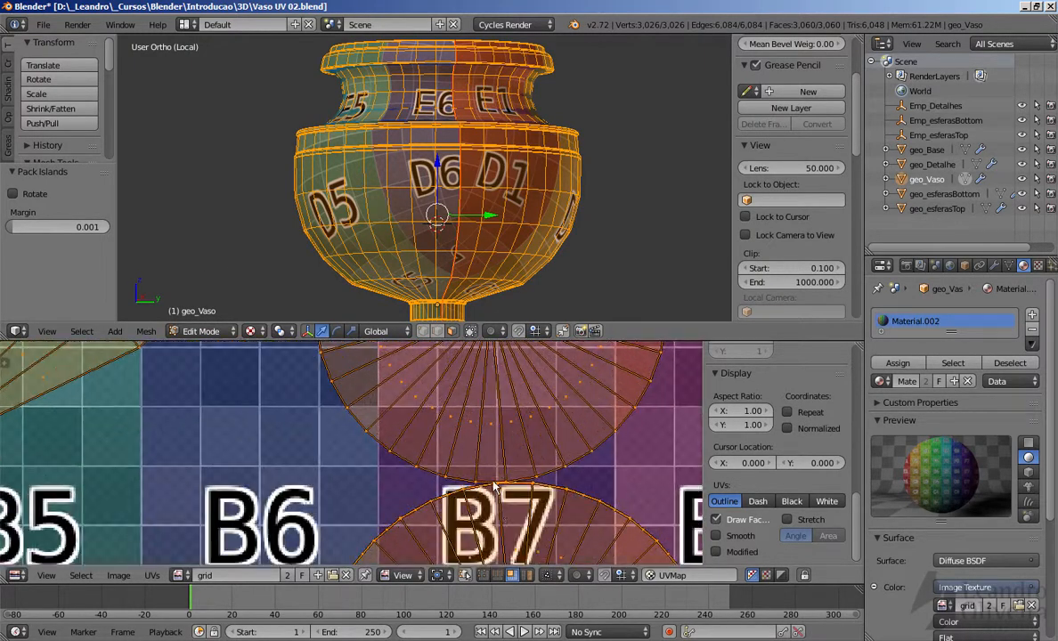
pyautogui.scroll(-5, 501, 478)
pyautogui.scroll(4, 476, 495)
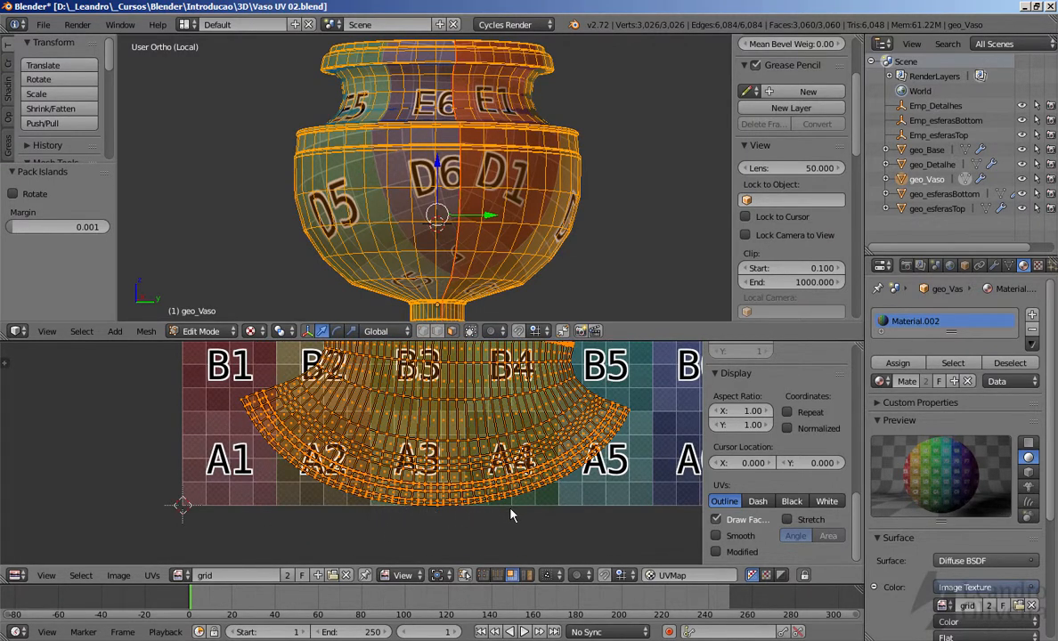
pyautogui.scroll(-1, 360, 514)
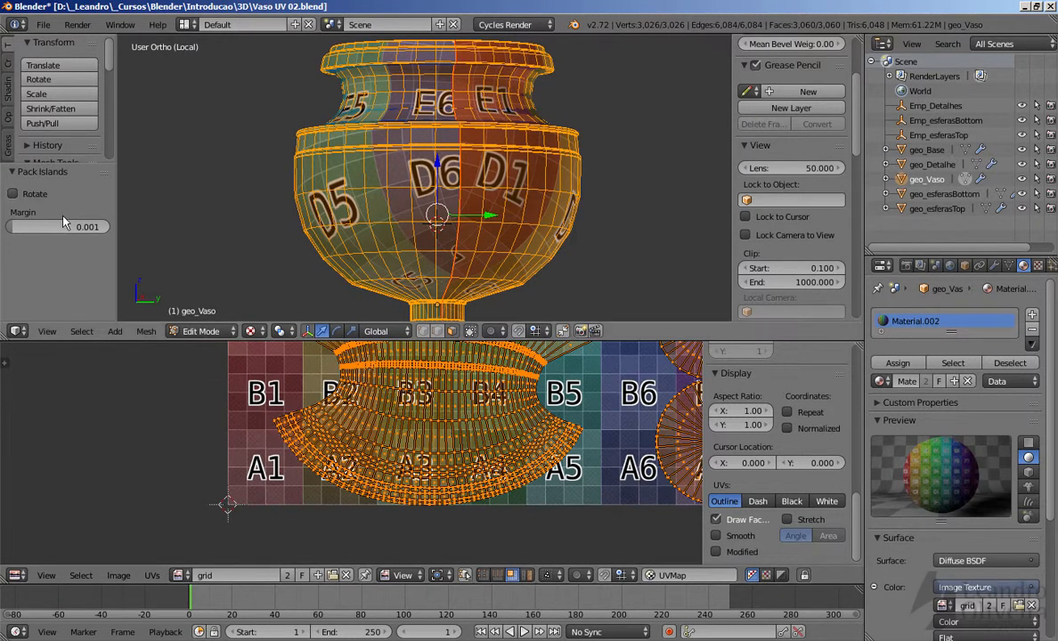
pyautogui.scroll(5, 400, 448)
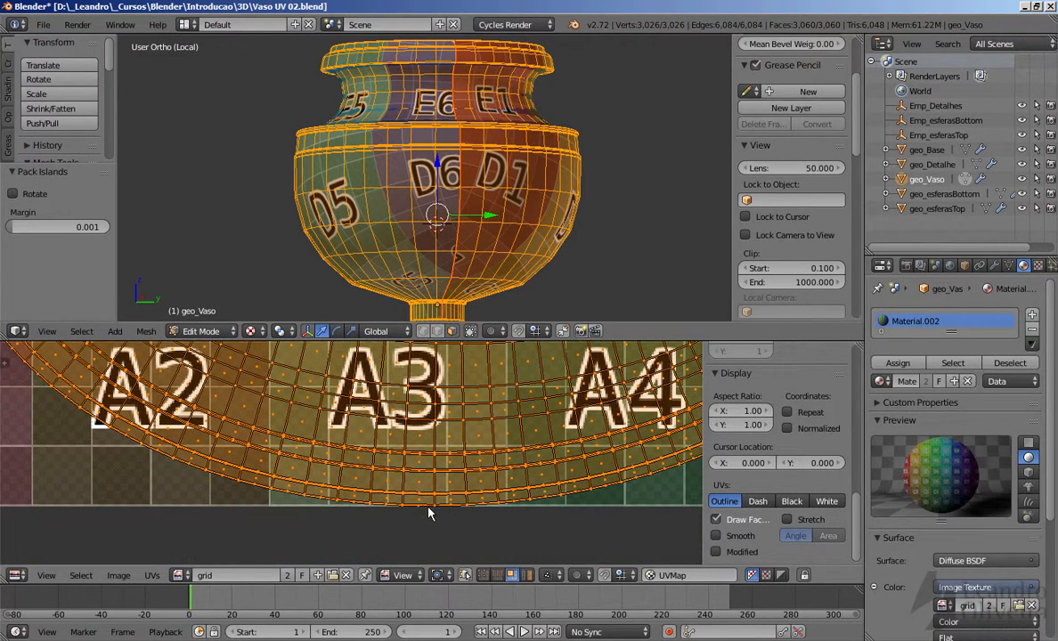
pyautogui.scroll(-6, 464, 505)
pyautogui.moveTo(649, 428); pyautogui.dragTo(539, 486, button='middle')
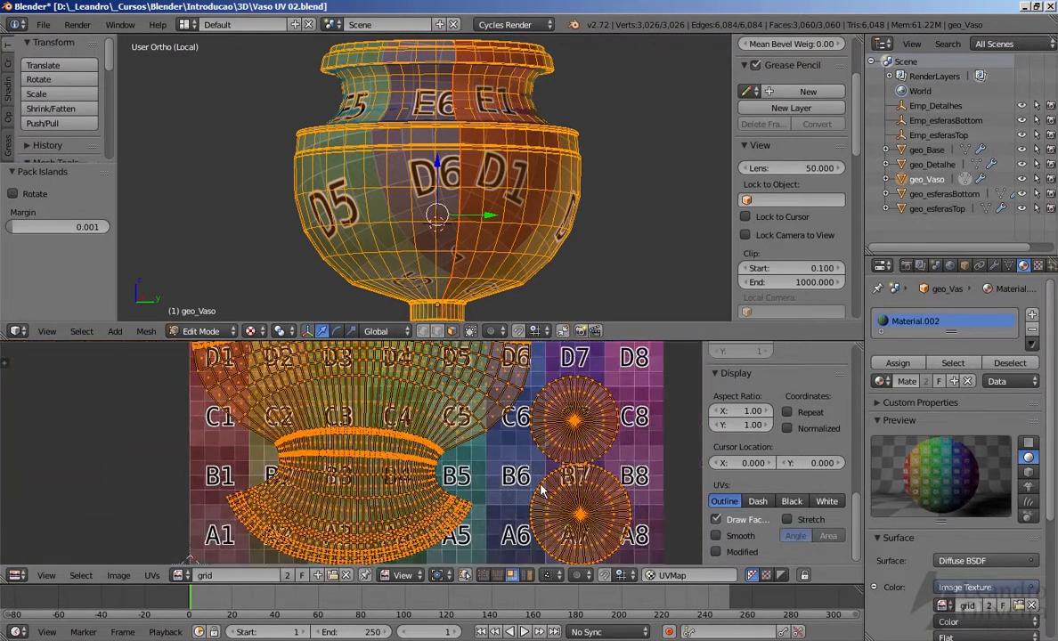
# Compare the spacing between the circular islands with the body island's distance from the image's side border.
pyautogui.scroll(5, 538, 485)
pyautogui.moveTo(665, 425); pyautogui.dragTo(531, 448, button='middle')
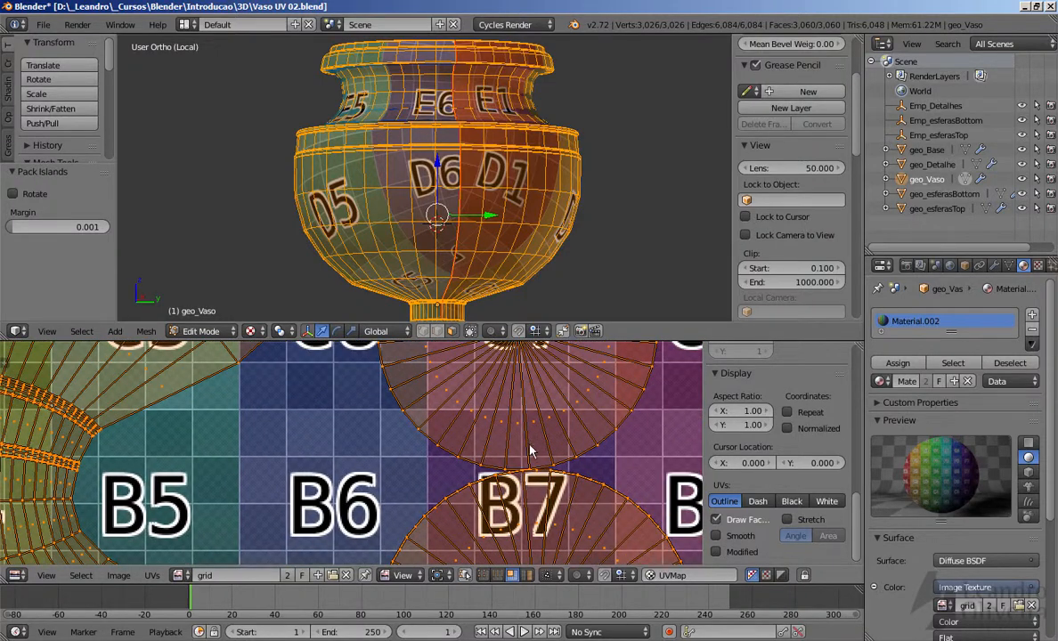
pyautogui.scroll(-4, 509, 471)
pyautogui.scroll(-4, 509, 470)
pyautogui.moveTo(436, 411); pyautogui.dragTo(468, 438, button='middle')
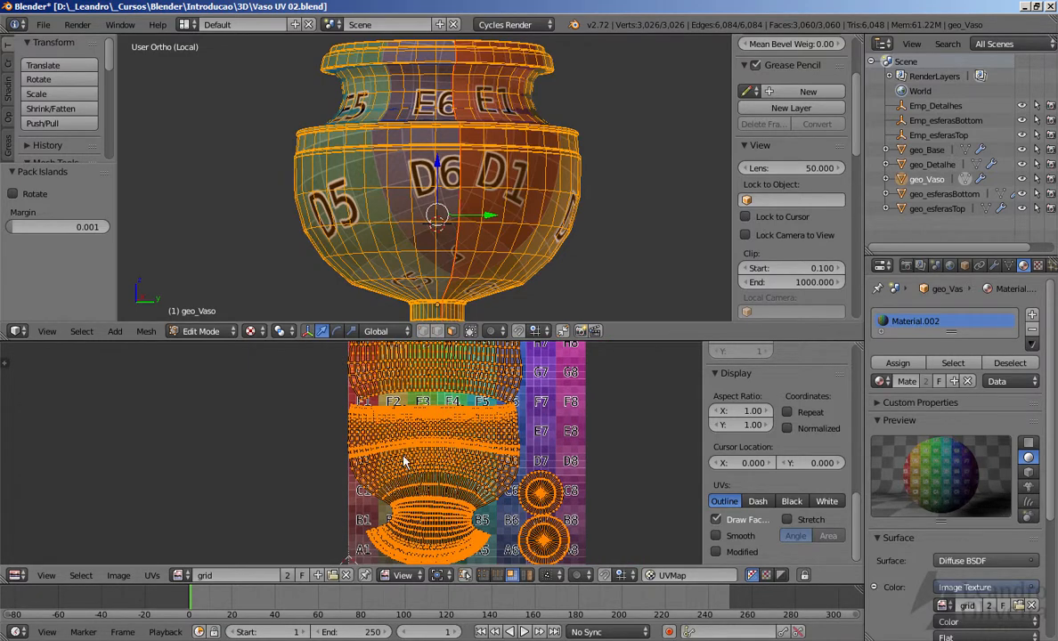
pyautogui.scroll(2, 391, 441)
pyautogui.scroll(4, 316, 425)
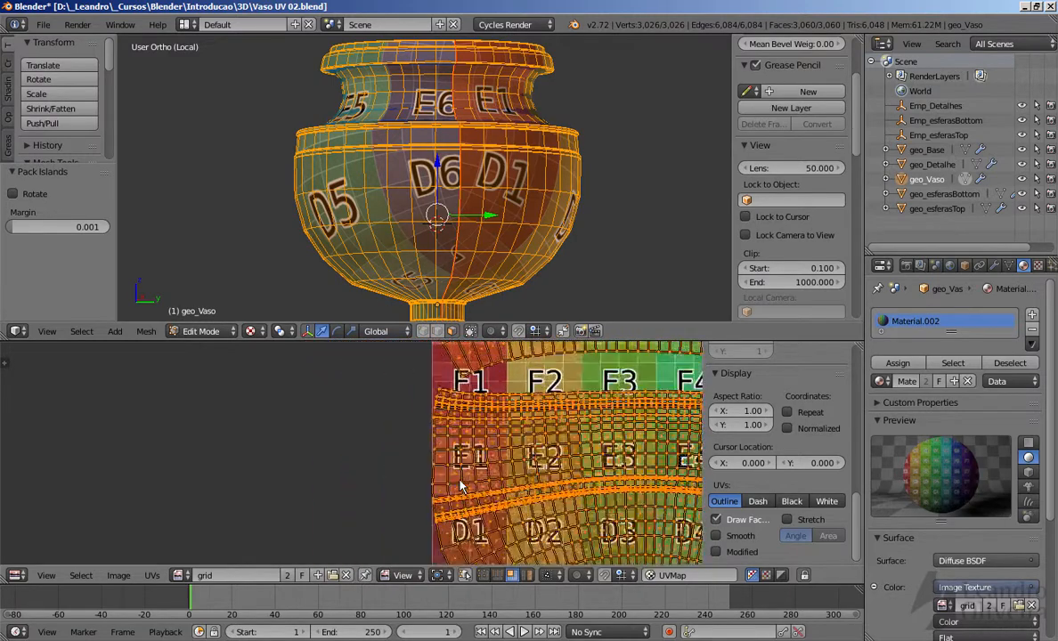
pyautogui.press('Home')
pyautogui.scroll(4, 445, 450)
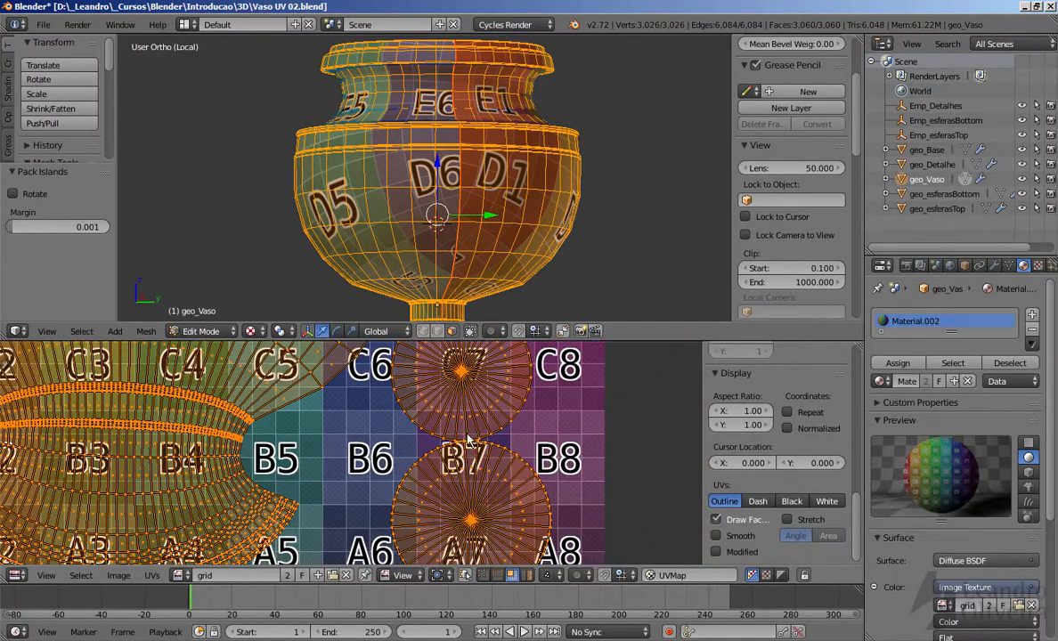
pyautogui.scroll(-4, 469, 439)
pyautogui.moveTo(470, 440); pyautogui.dragTo(521, 509, button='middle')
pyautogui.scroll(3, 429, 478)
pyautogui.moveTo(420, 442); pyautogui.dragTo(326, 315, button='middle')
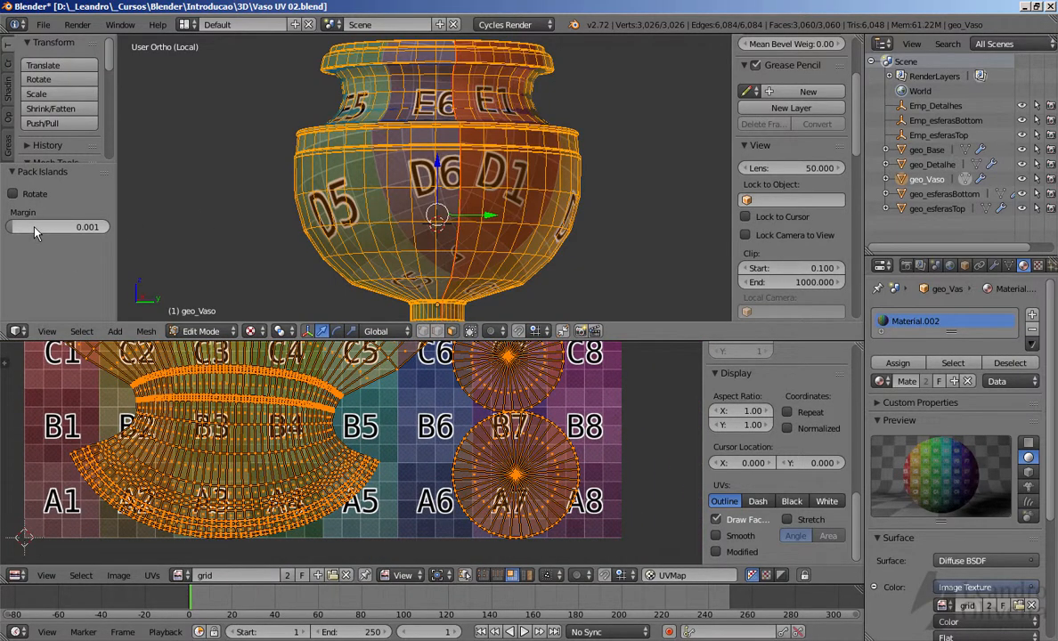
# Set the Pack Islands margin to 0.113 and check the gaps around the UV islands.
pyautogui.moveTo(36, 227); pyautogui.dragTo(69, 227)
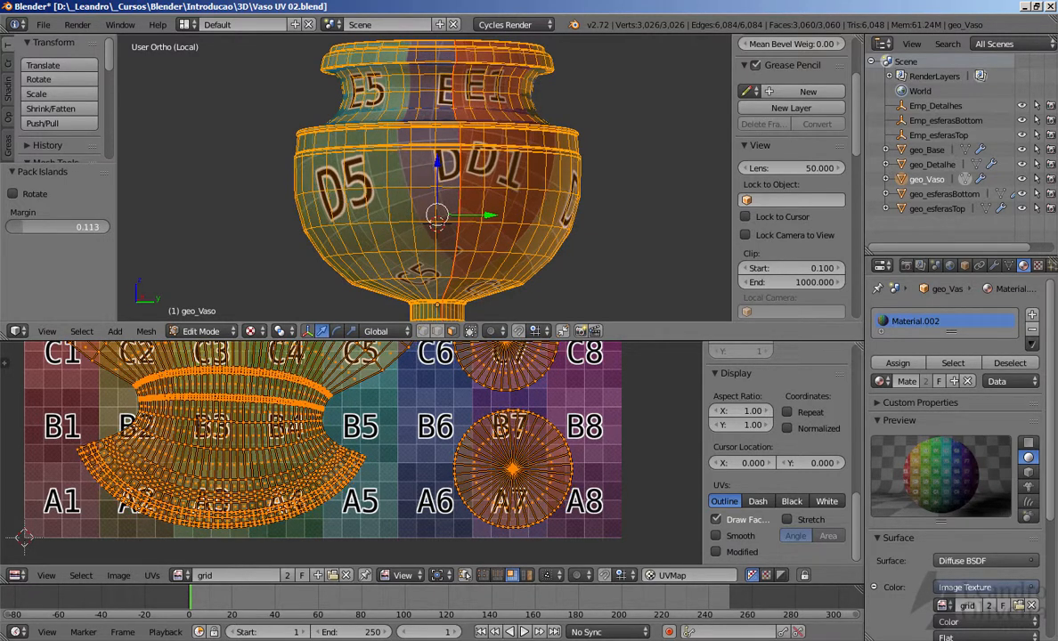
pyautogui.scroll(-3, 348, 454)
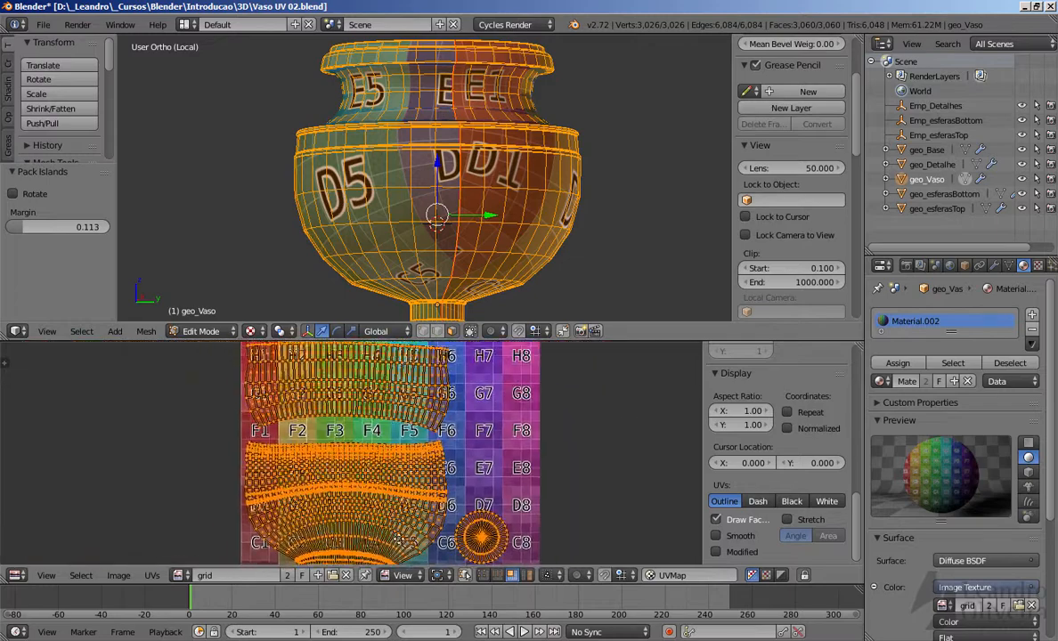
pyautogui.moveTo(398, 540); pyautogui.dragTo(407, 555, button='middle')
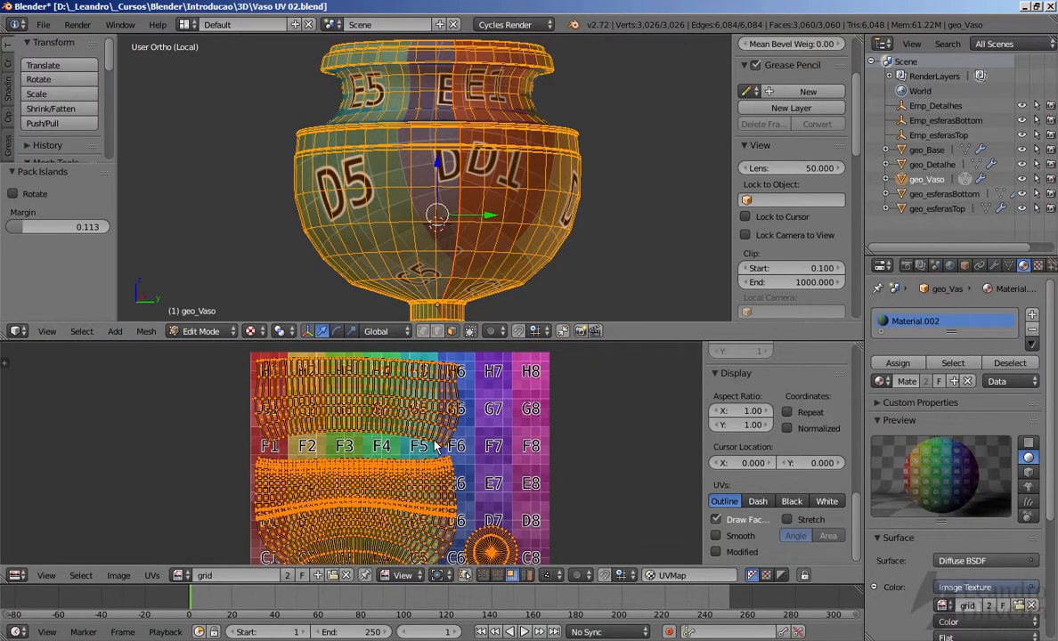
pyautogui.moveTo(389, 462); pyautogui.dragTo(341, 431, button='middle')
pyautogui.scroll(-2, 341, 431)
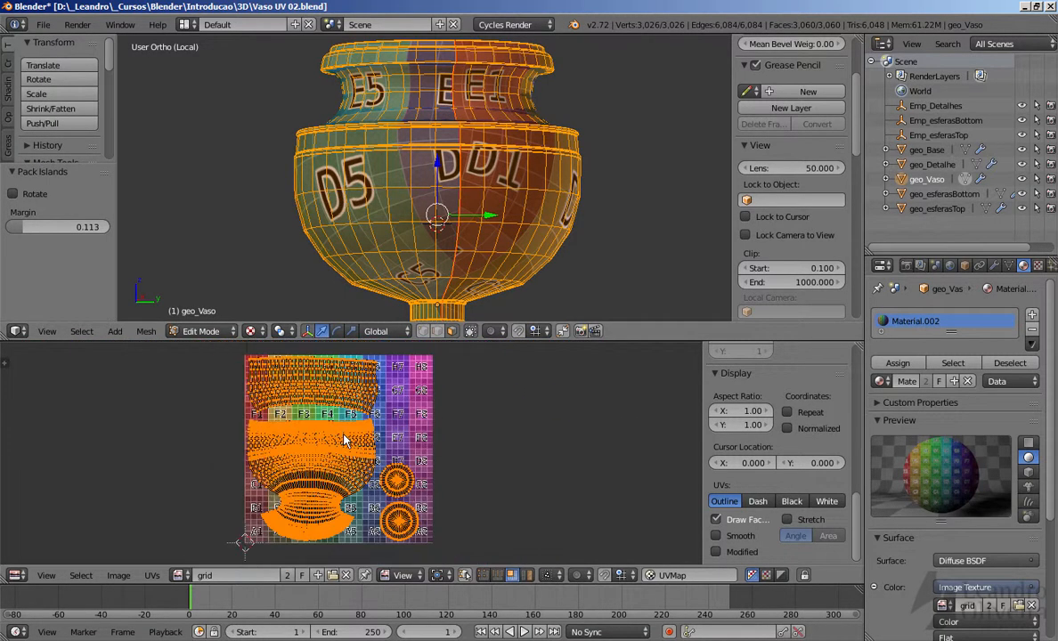
pyautogui.scroll(1, 364, 436)
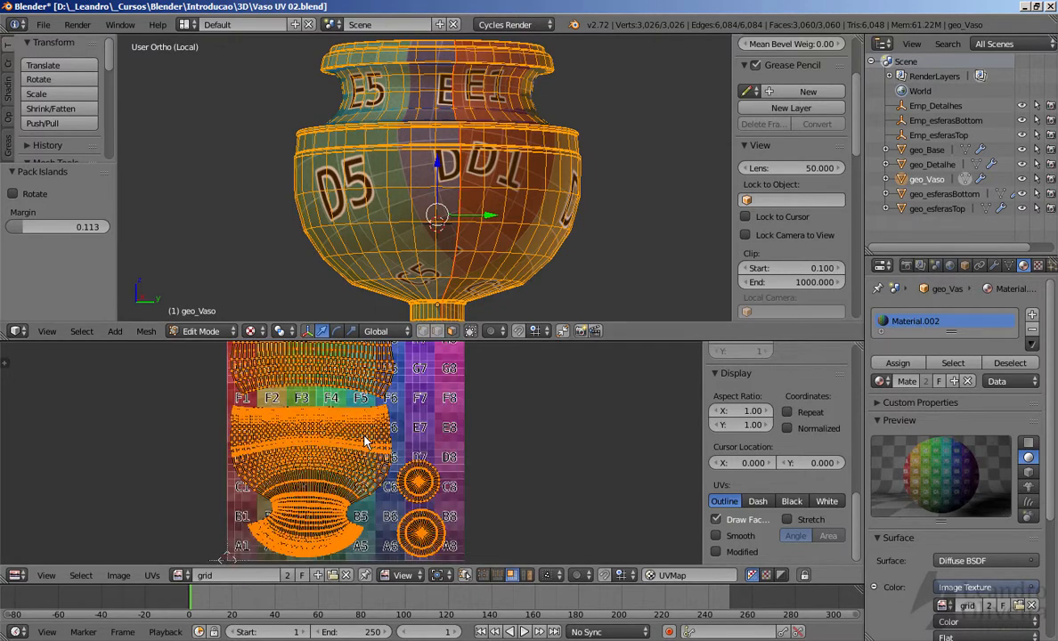
pyautogui.moveTo(363, 418); pyautogui.dragTo(330, 405, button='middle')
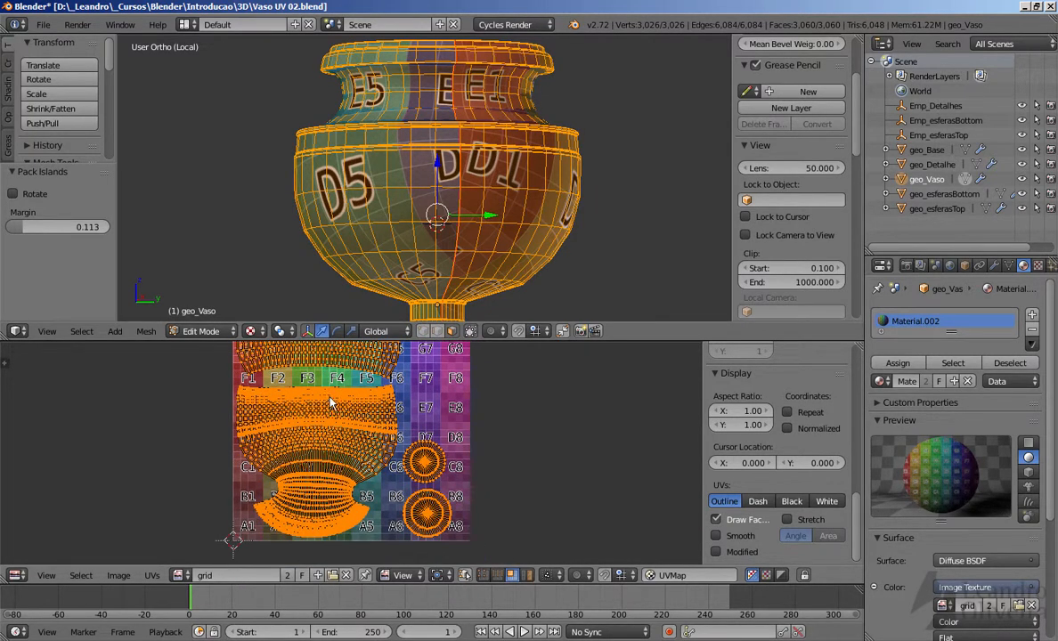
# Increase the Pack Islands margin to 0.135.
pyautogui.scroll(1, 331, 405)
pyautogui.moveTo(40, 230)
pyautogui.mouseDown()
pyautogui.moveTo(78, 230)
pyautogui.moveTo(41, 230)
pyautogui.mouseUp()
pyautogui.scroll(-3, 405, 430)
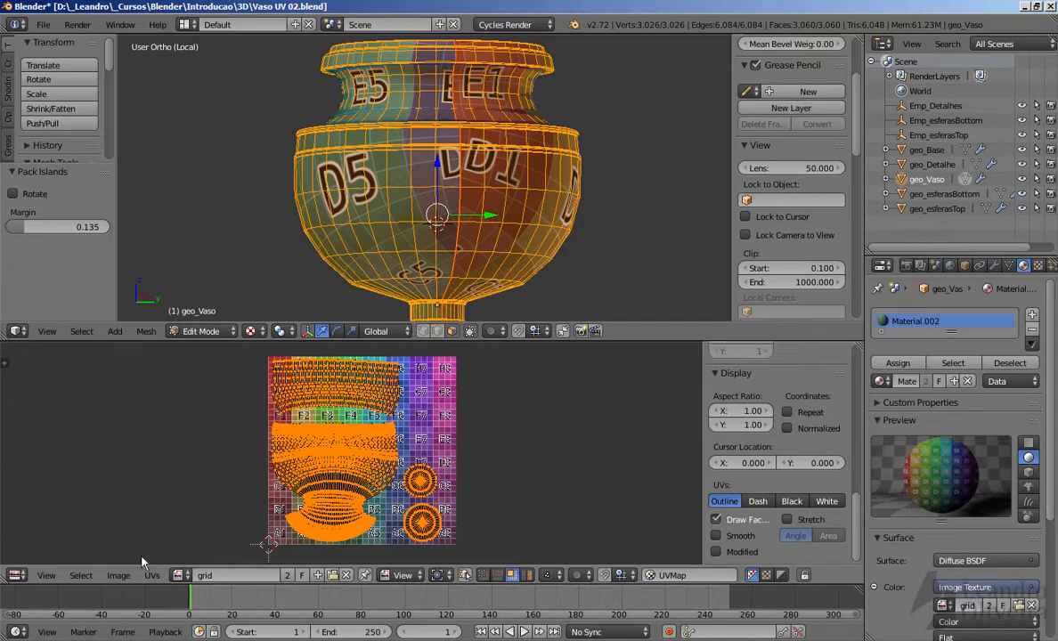
# Start exporting the UV layout with PNG Image as the format.
pyautogui.click(151, 576)
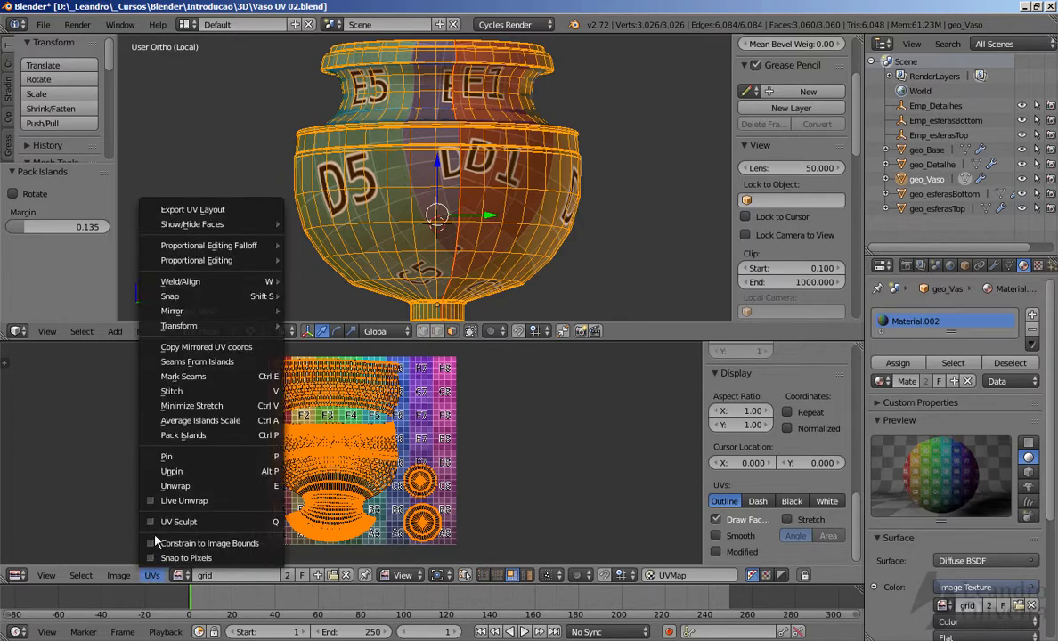
pyautogui.click(205, 210)
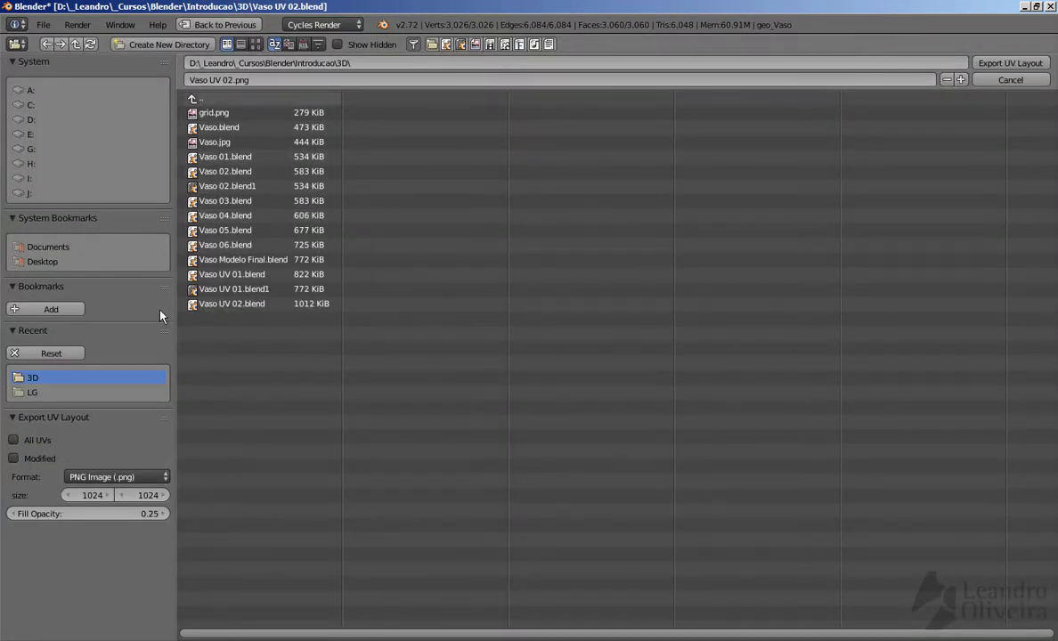
pyautogui.click(130, 477)
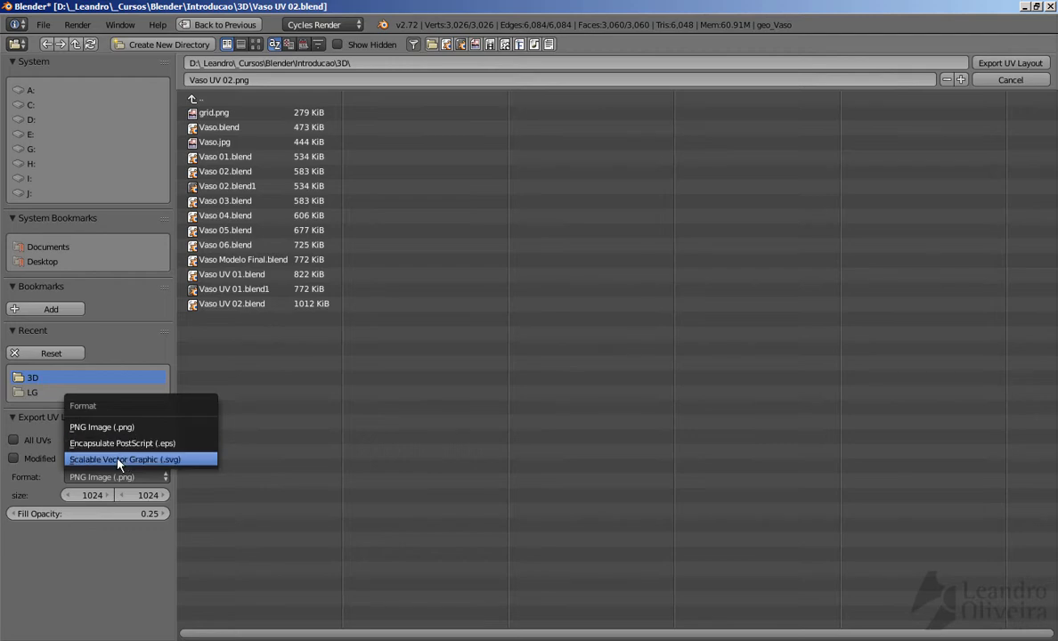
pyautogui.click(89, 426)
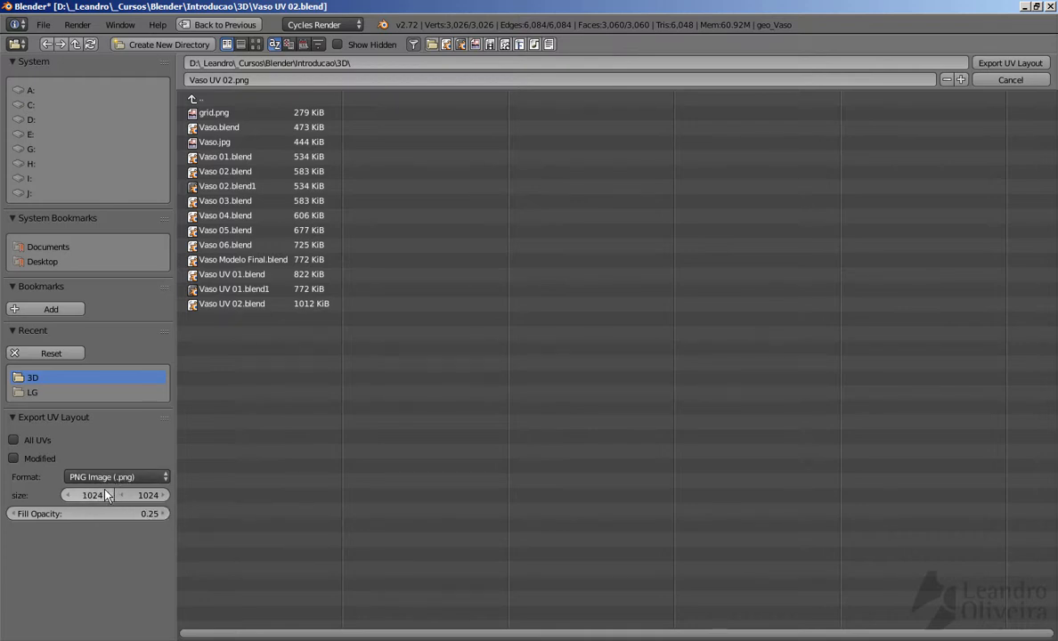
# Name the layout file uvVaso.png and export it to the 3D folder.
pyautogui.click(230, 80)
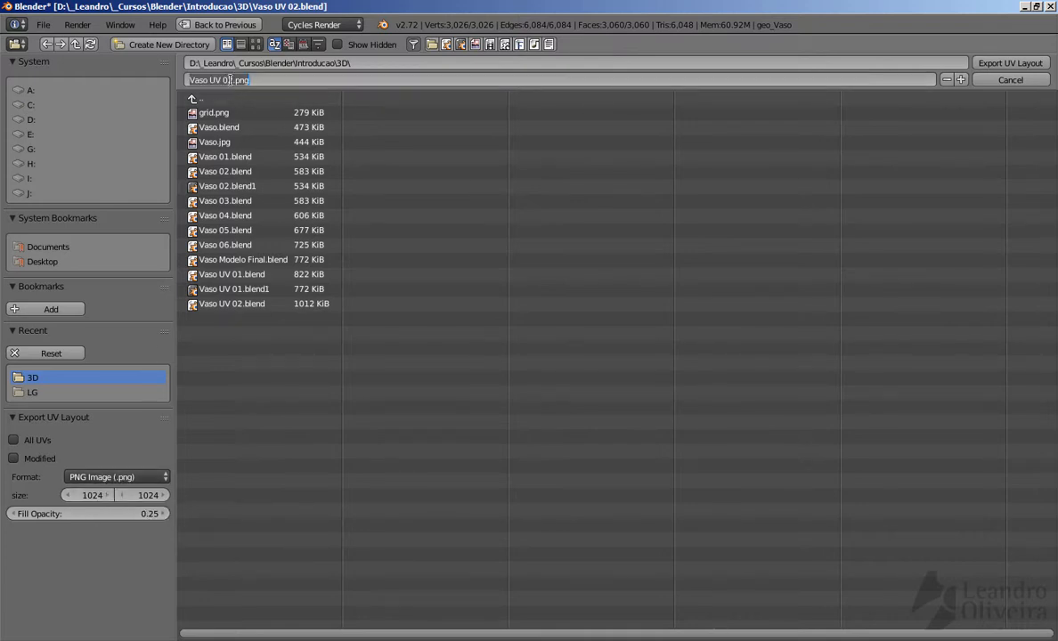
pyautogui.moveTo(234, 80); pyautogui.dragTo(167, 79)
pyautogui.write('uv')
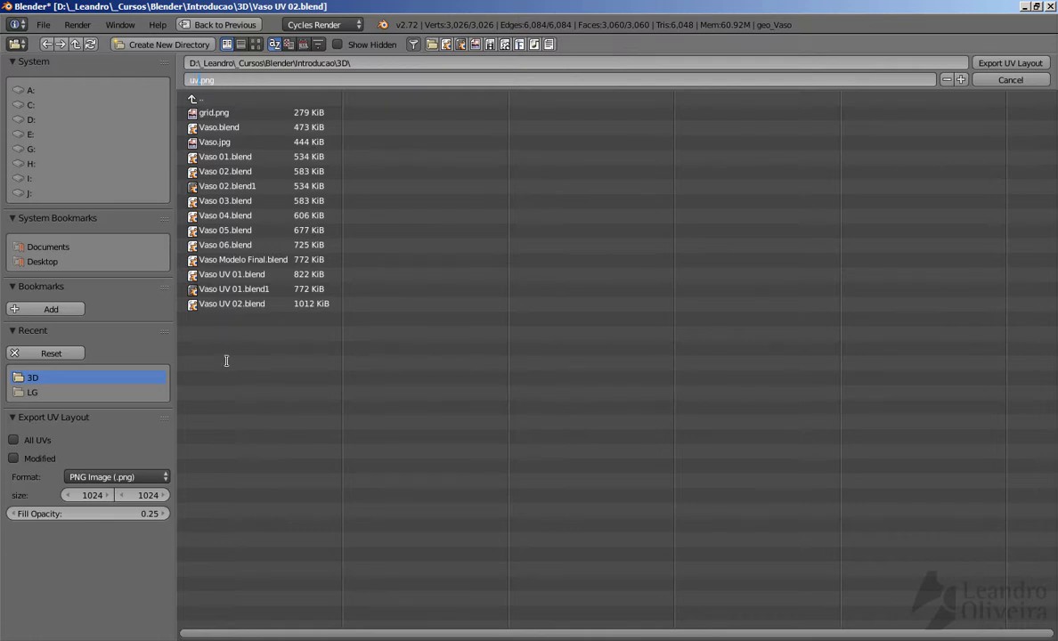
pyautogui.write('Vaso')
pyautogui.click(1008, 61)
pyautogui.click(1008, 62)
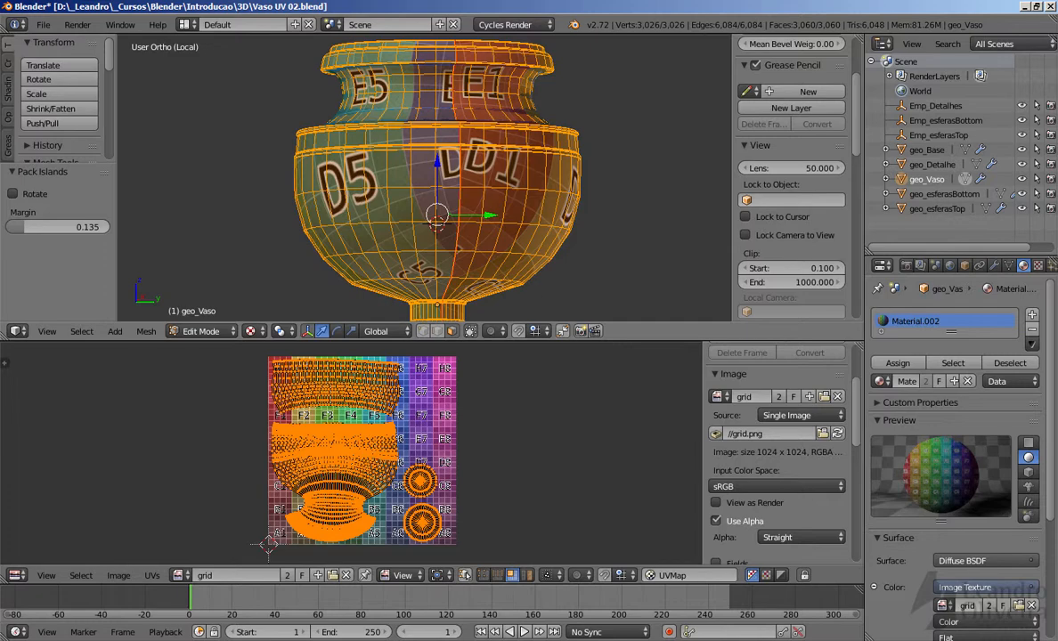
# Switch to the 3D folder in Windows Explorer, view the exported uvVaso.png layout, and return to Blender.
pyautogui.hotkey('alt', 'Tab')
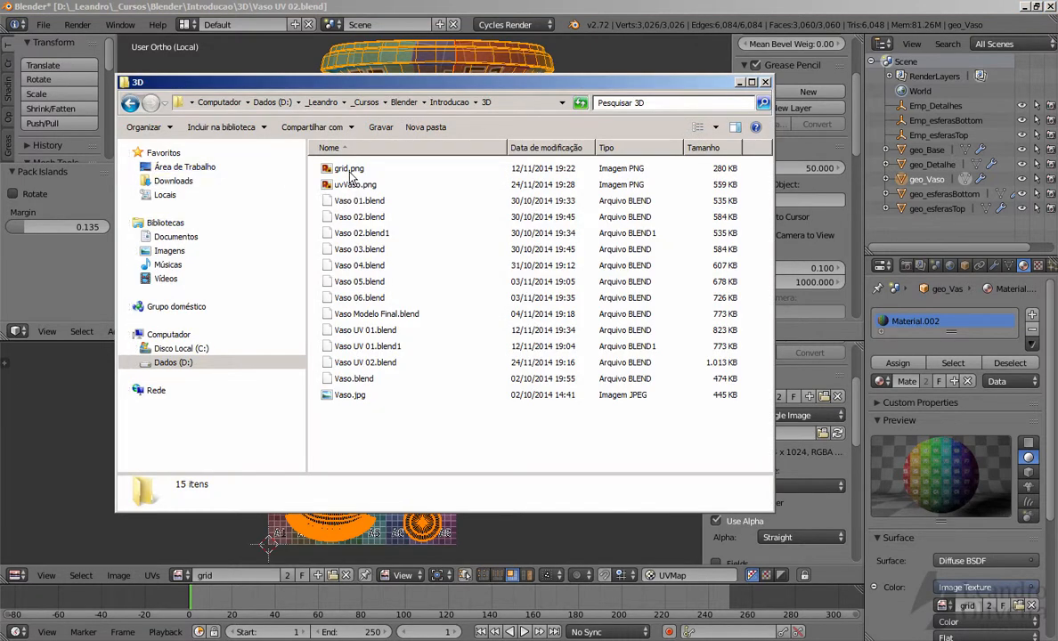
pyautogui.click(348, 187)
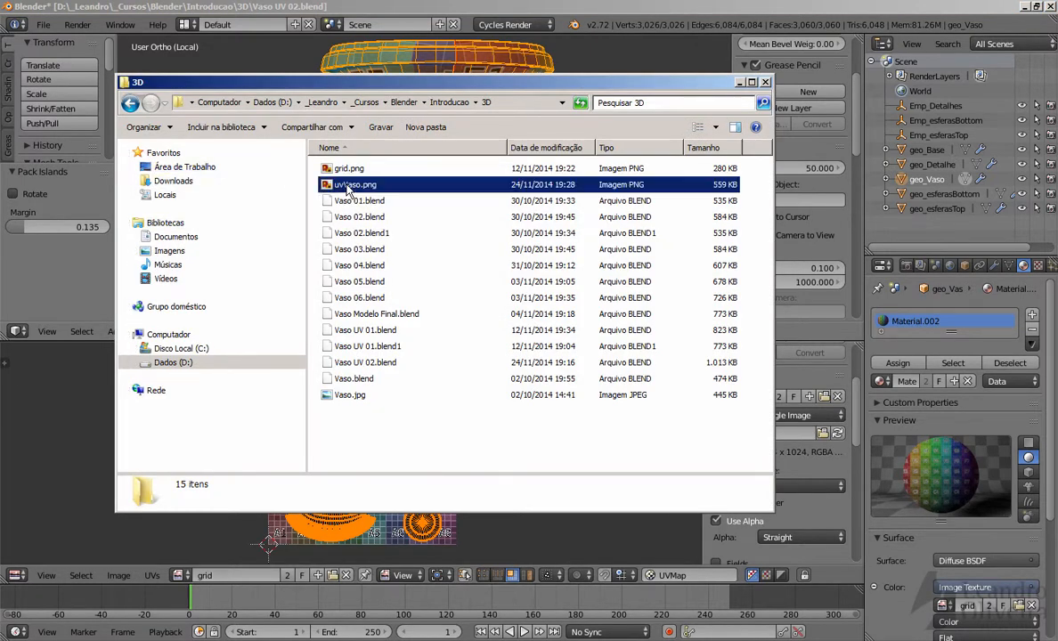
pyautogui.doubleClick(348, 187)
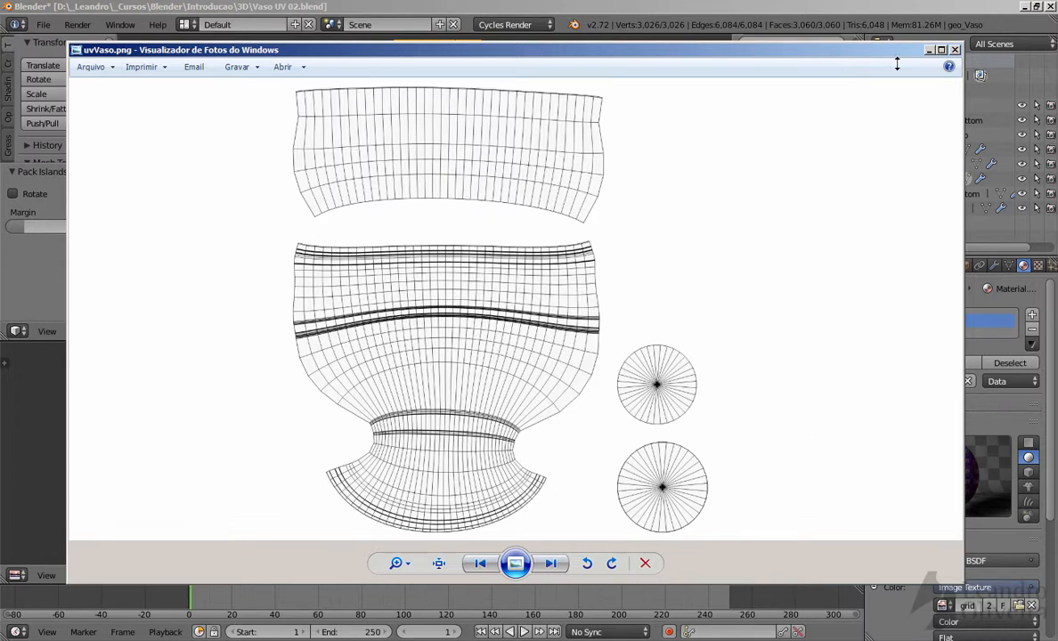
pyautogui.click(955, 50)
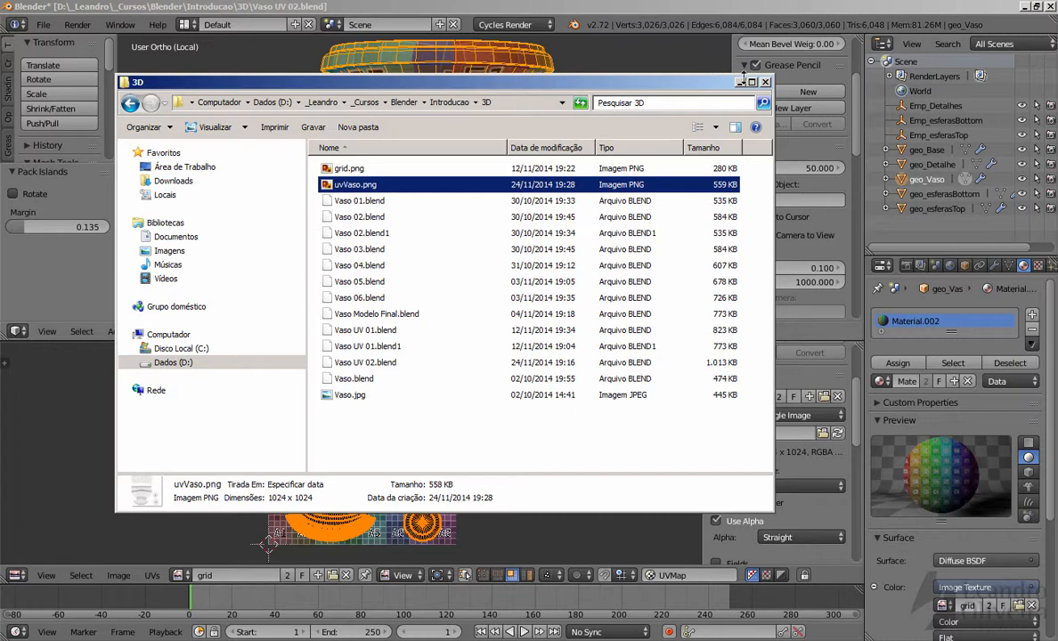
pyautogui.click(688, 71)
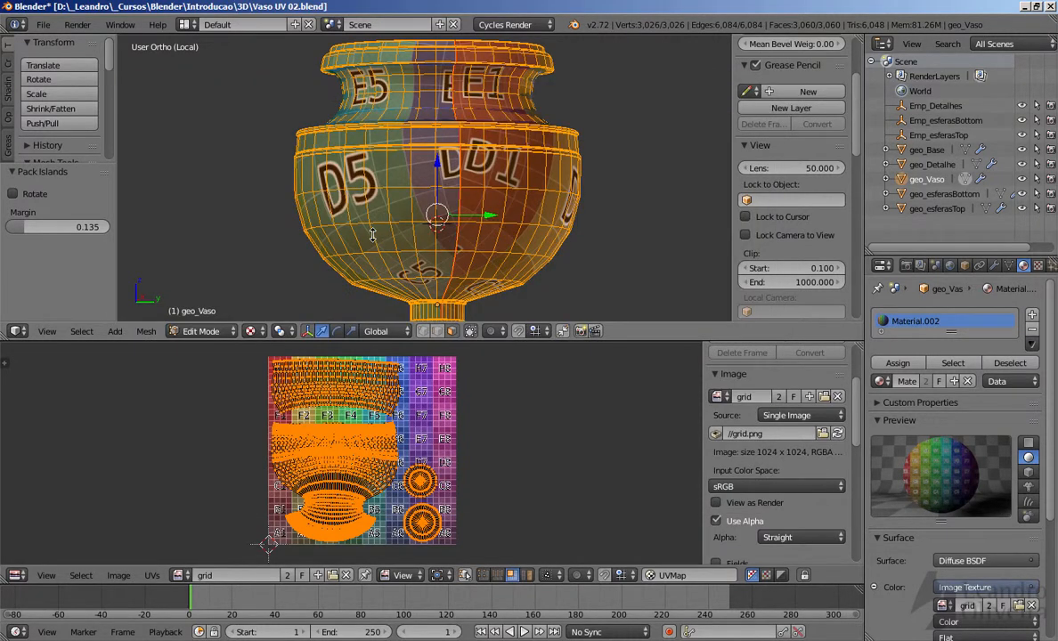
# Return geo_Vaso to Object Mode and enlarge the 3D view over the UV editor to show the whole vase.
pyautogui.press('Tab')
pyautogui.scroll(-2, 372, 234)
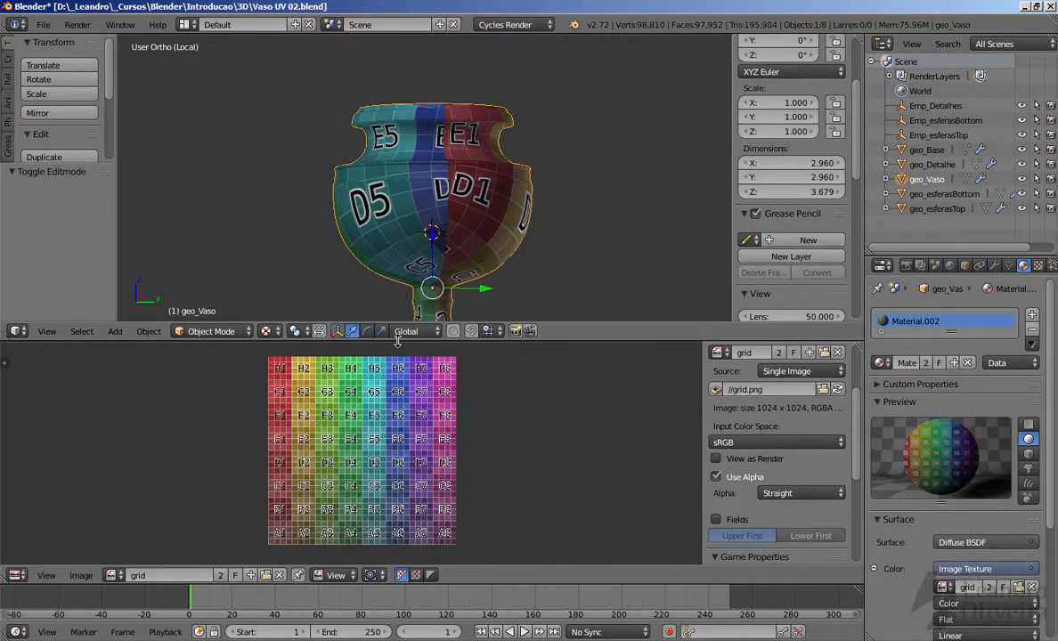
pyautogui.moveTo(397, 340); pyautogui.dragTo(427, 478)
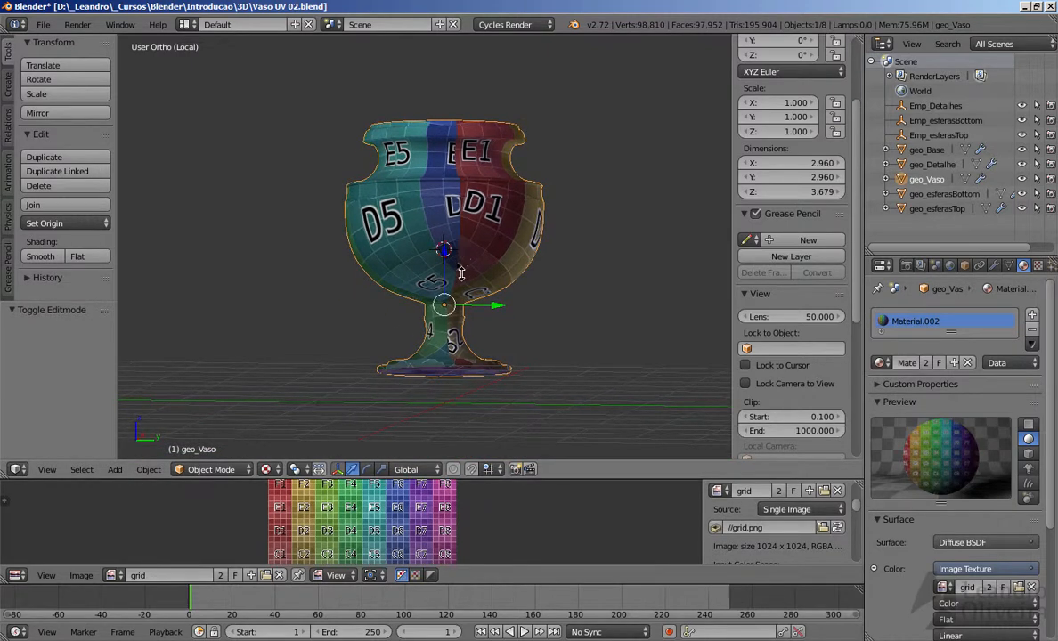
pyautogui.moveTo(461, 272); pyautogui.dragTo(403, 352, button='middle')
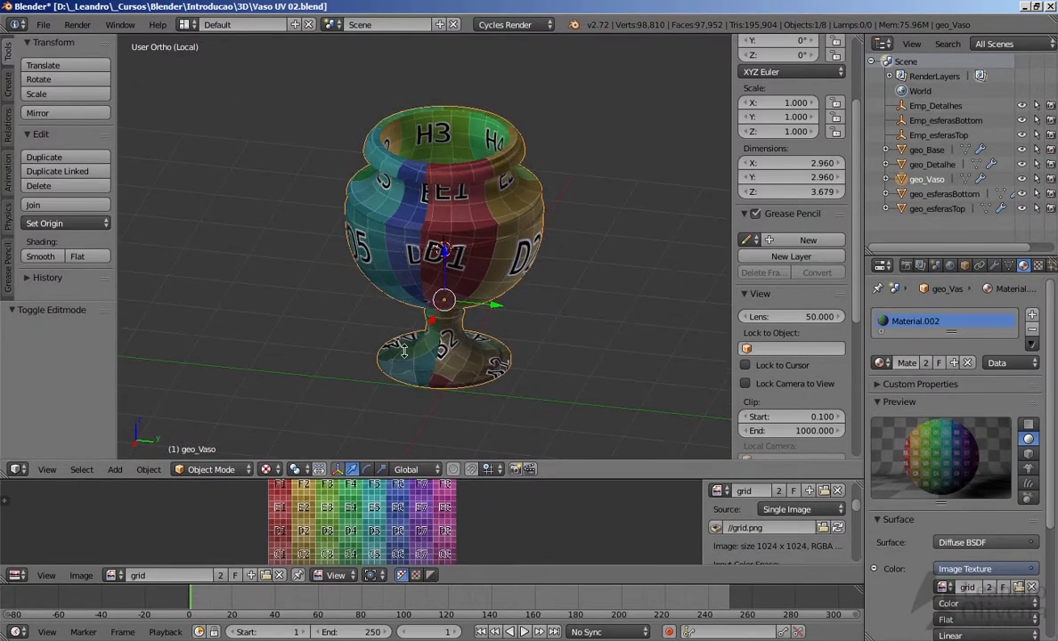
# Exit local view to bring back all the vase parts and select the geo_Detalhe ornament around the bowl.
pyautogui.press('KP_Divide')
pyautogui.moveTo(401, 289); pyautogui.dragTo(501, 328, button='middle')
pyautogui.scroll(3, 501, 325)
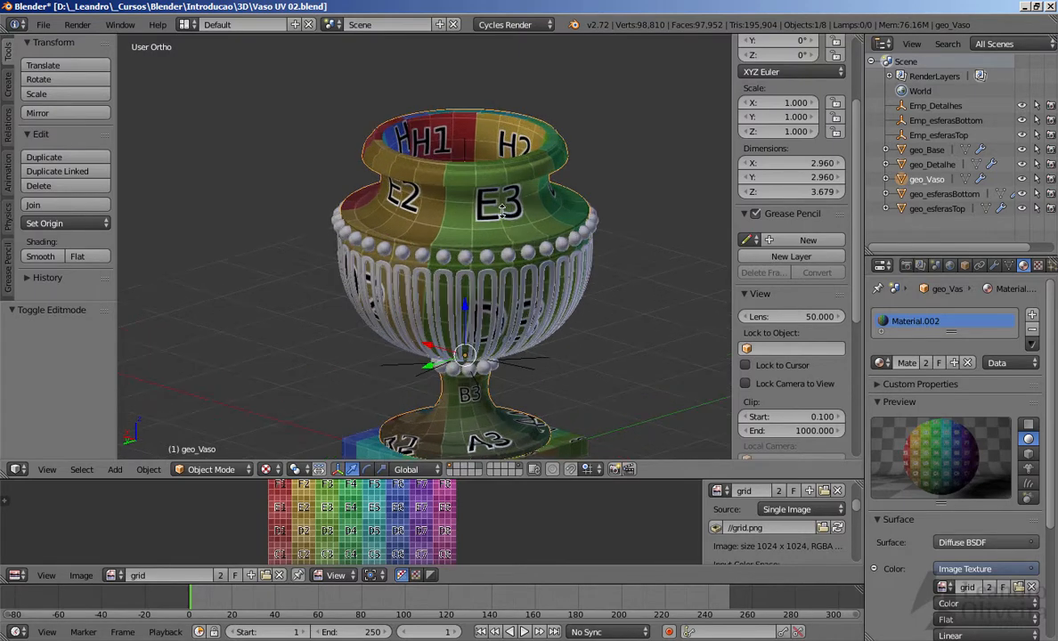
pyautogui.scroll(4, 501, 169)
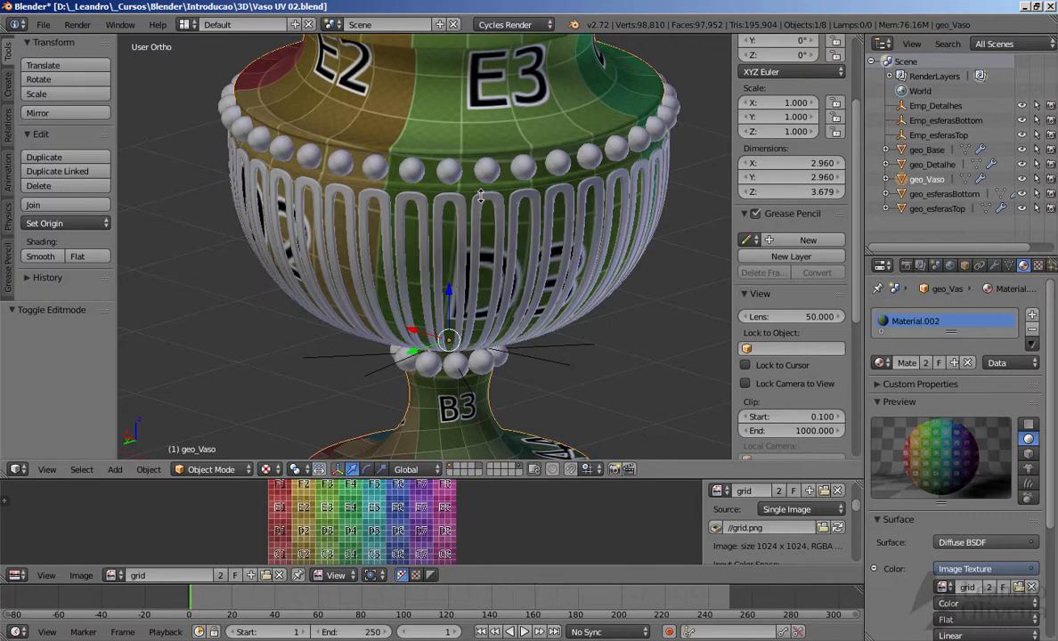
pyautogui.rightClick(479, 196)
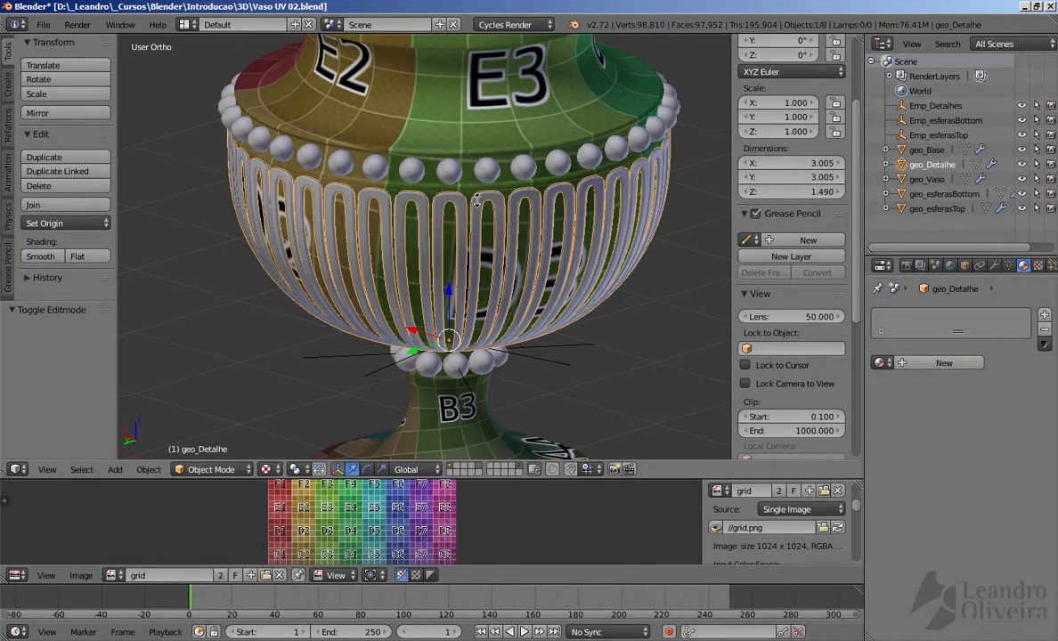